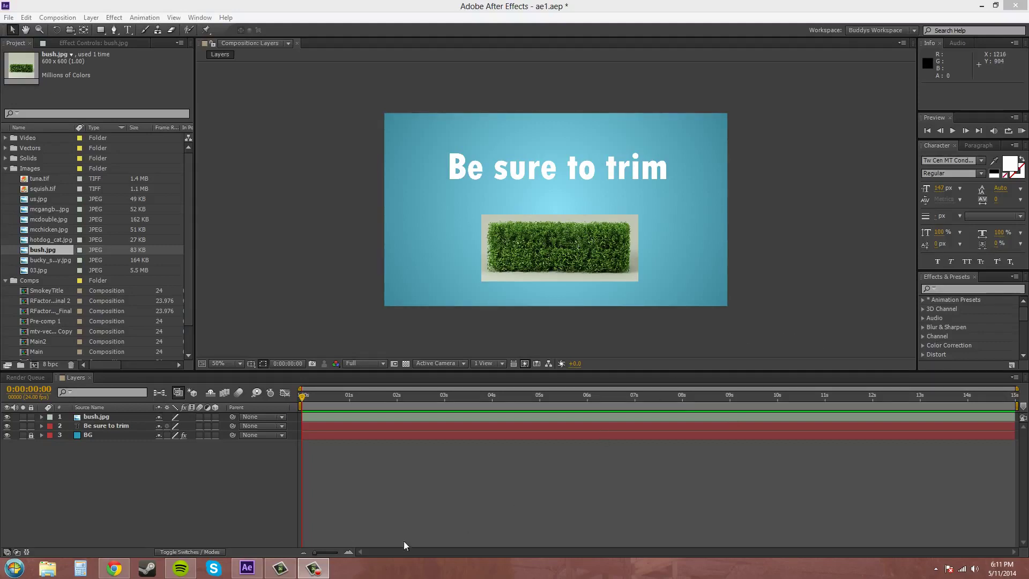
- Trim the Be sure to trim layer's in-point to 0:00:03:00, scrubbing to check when it appears
click(121, 427)
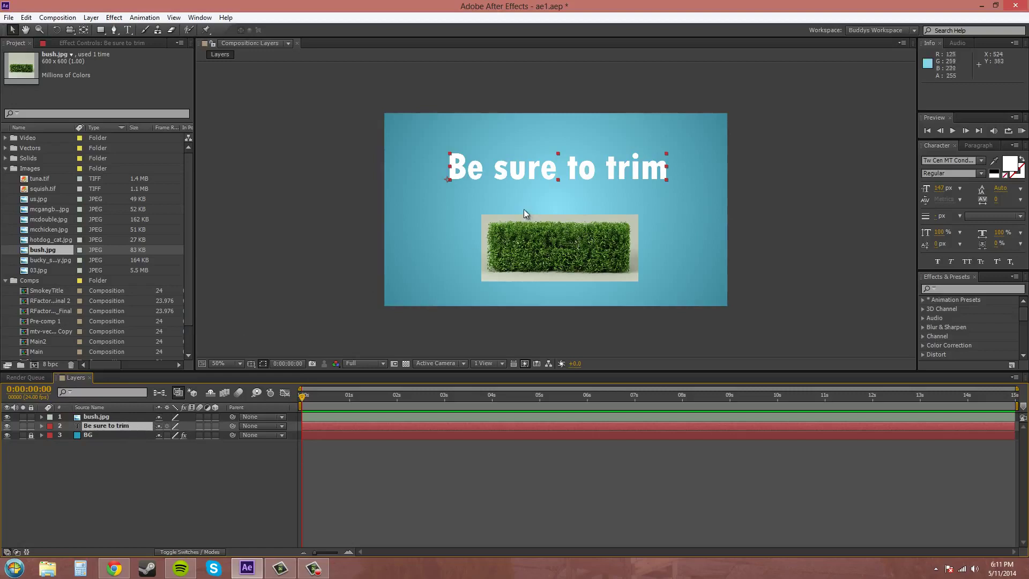
click(548, 472)
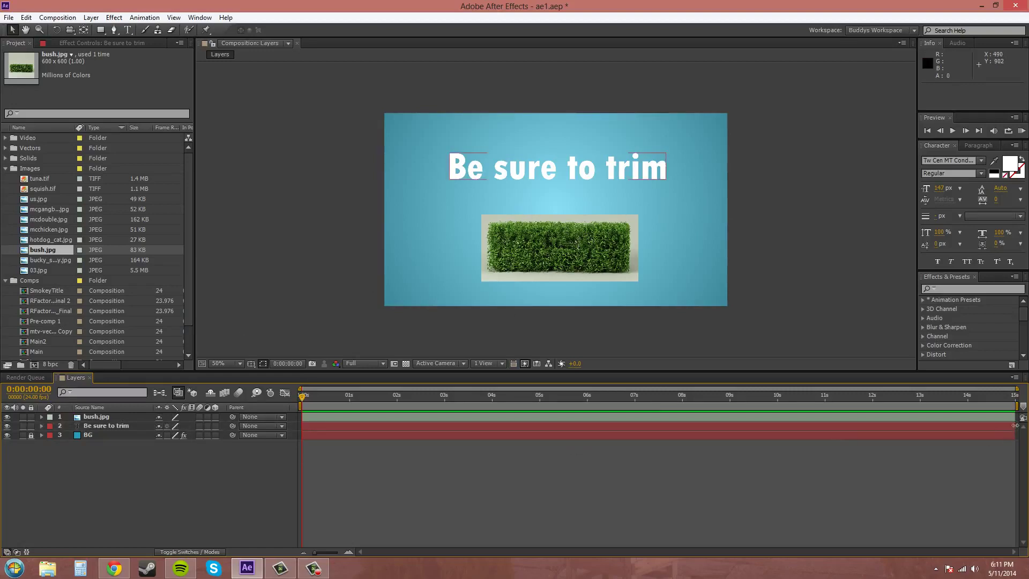
click(311, 427)
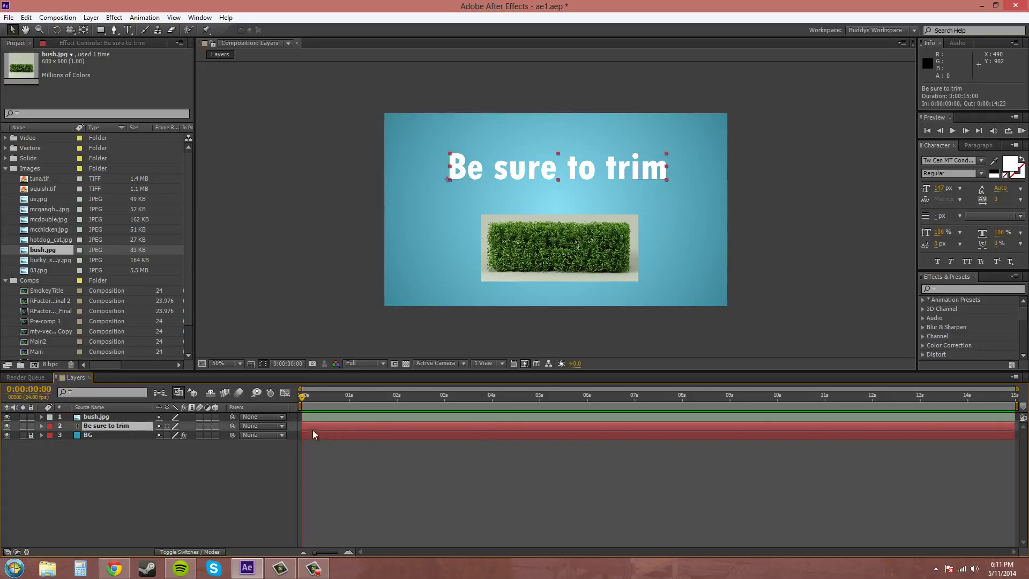
drag(306, 426, 423, 426)
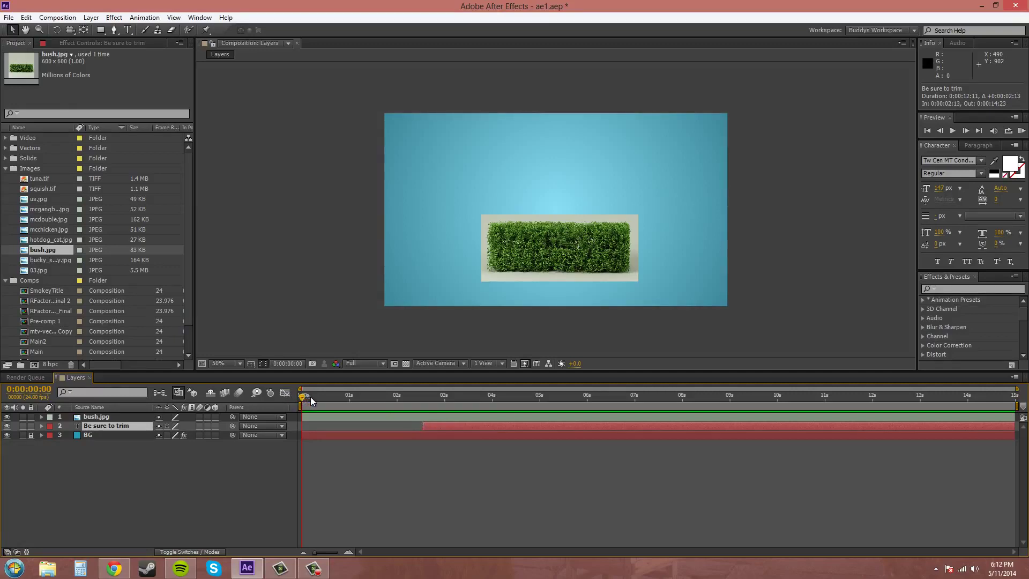
drag(310, 397, 447, 399)
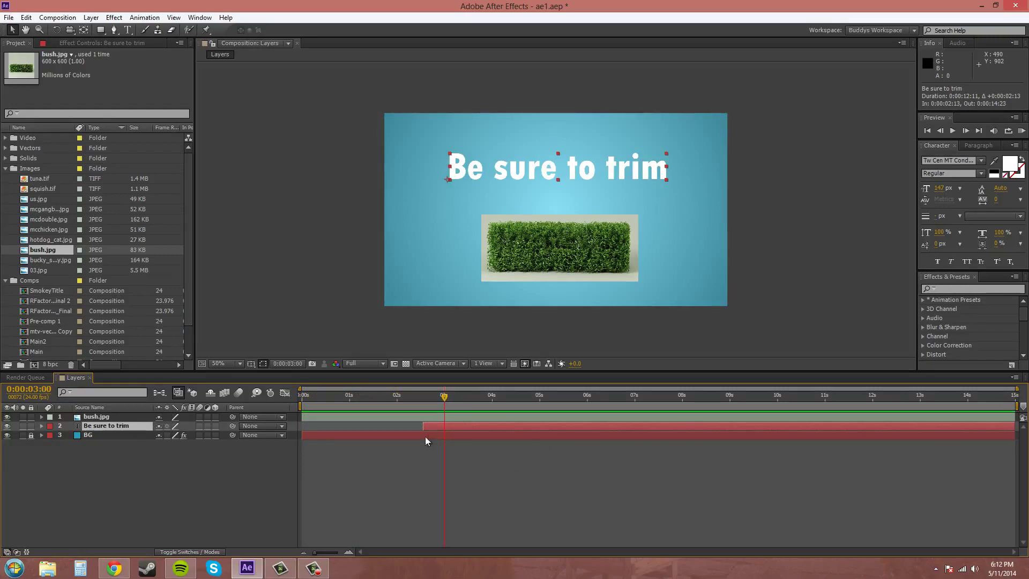
mouse_move(427, 428)
mouse_down()
mouse_move(392, 427)
mouse_move(443, 425)
mouse_up()
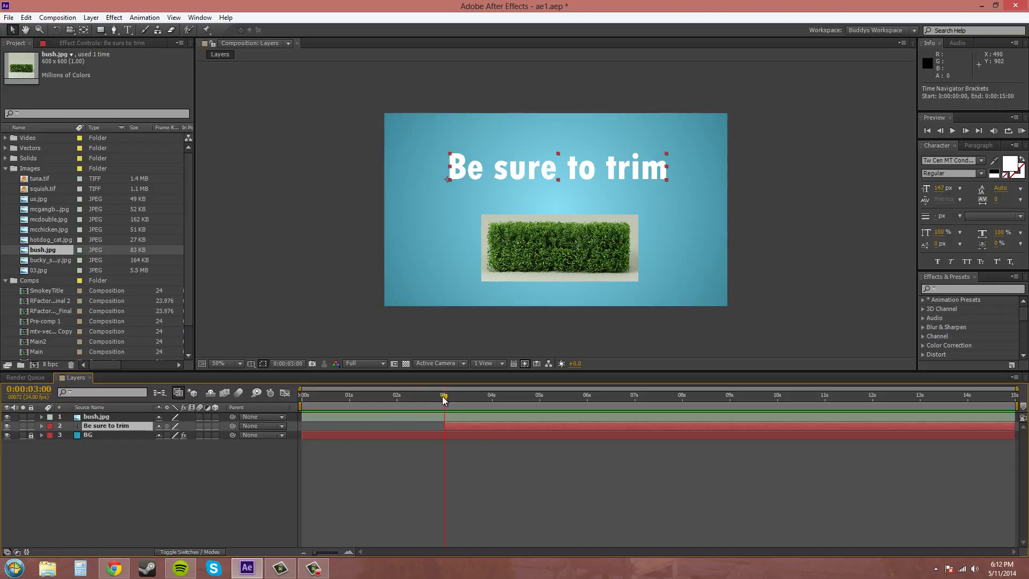
drag(445, 400, 660, 427)
drag(483, 427, 448, 406)
- Duplicate the Be sure to trim layer and start the copy at 6 seconds
click(106, 427)
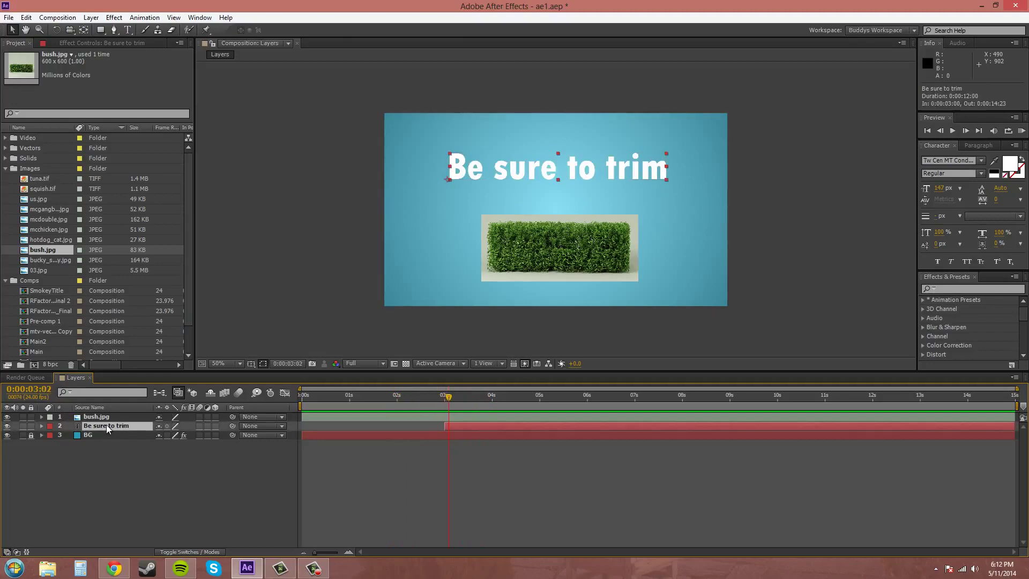
key(ctrl+d)
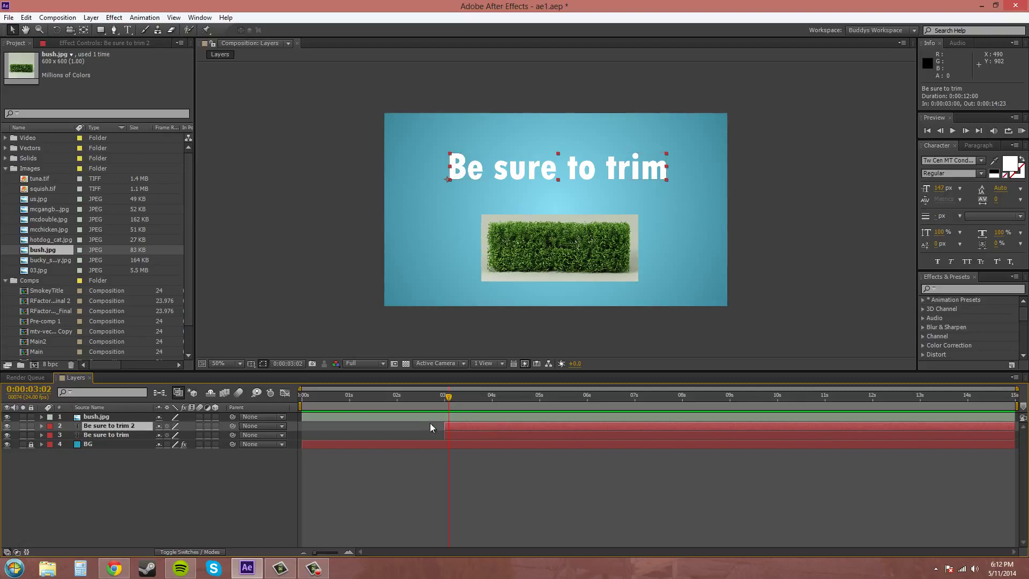
drag(452, 397, 497, 397)
drag(585, 398, 587, 397)
drag(440, 427, 595, 429)
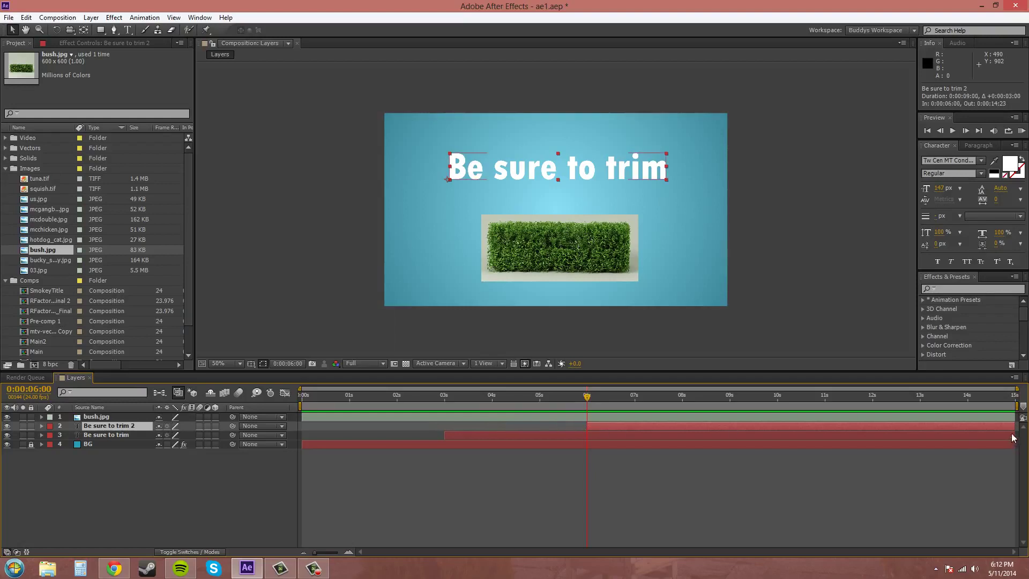
- Trim the original title so it runs from 0 to just before 6 seconds
drag(1015, 435, 538, 435)
click(584, 398)
drag(576, 399, 540, 435)
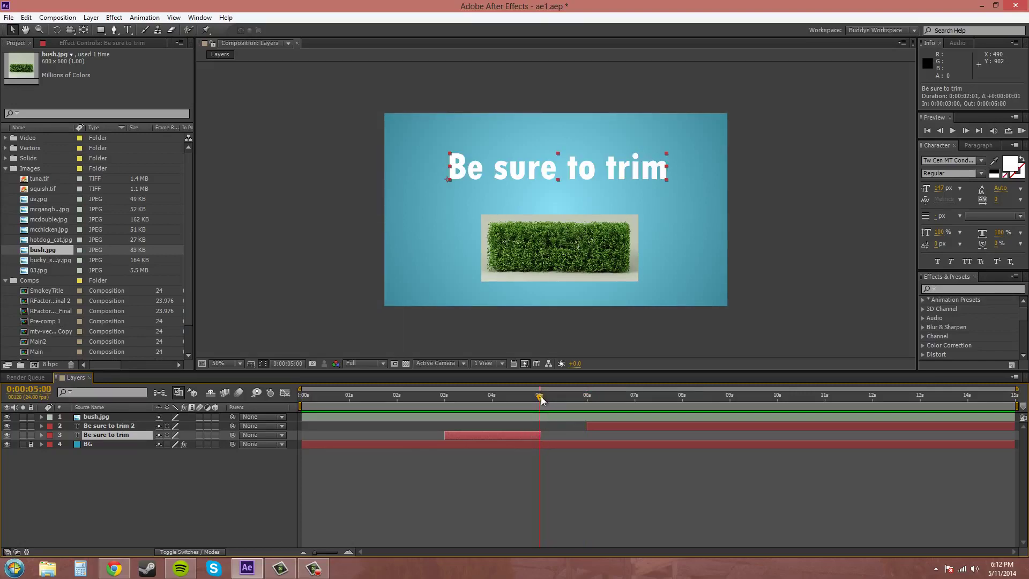
click(401, 400)
drag(362, 404, 940, 442)
key(Home)
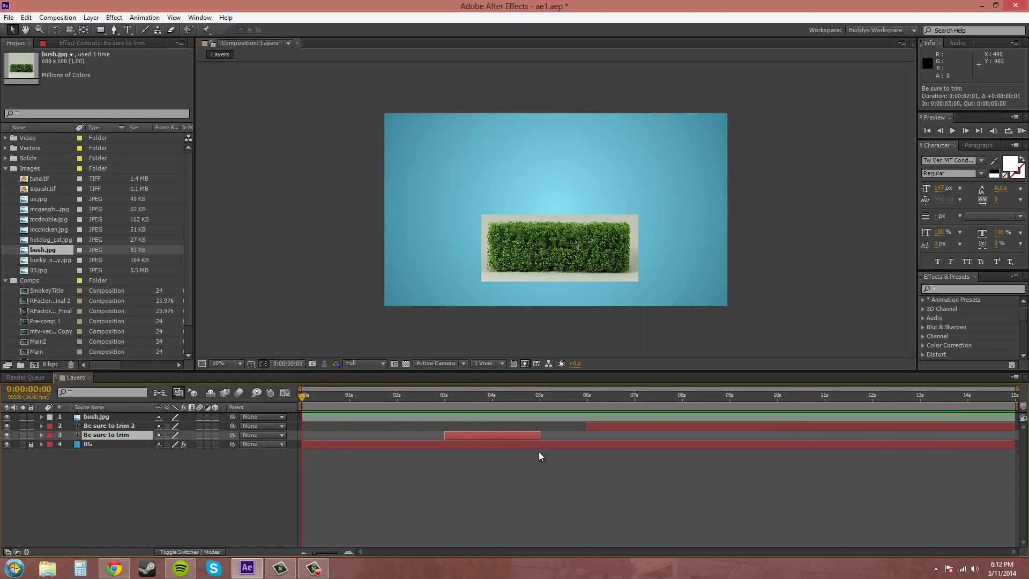
drag(541, 436, 1006, 460)
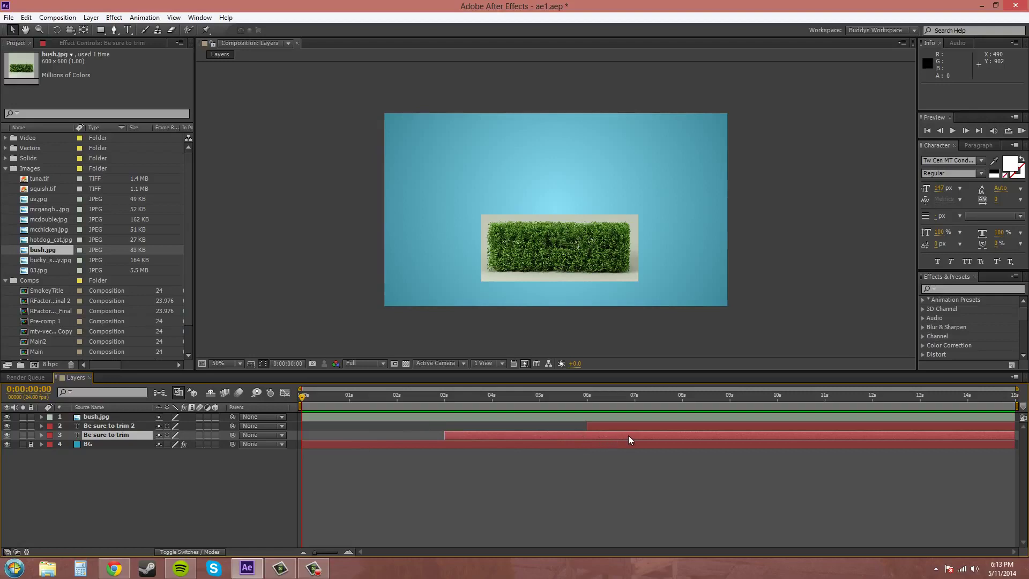
drag(628, 435, 594, 447)
drag(967, 435, 587, 443)
drag(394, 435, 302, 436)
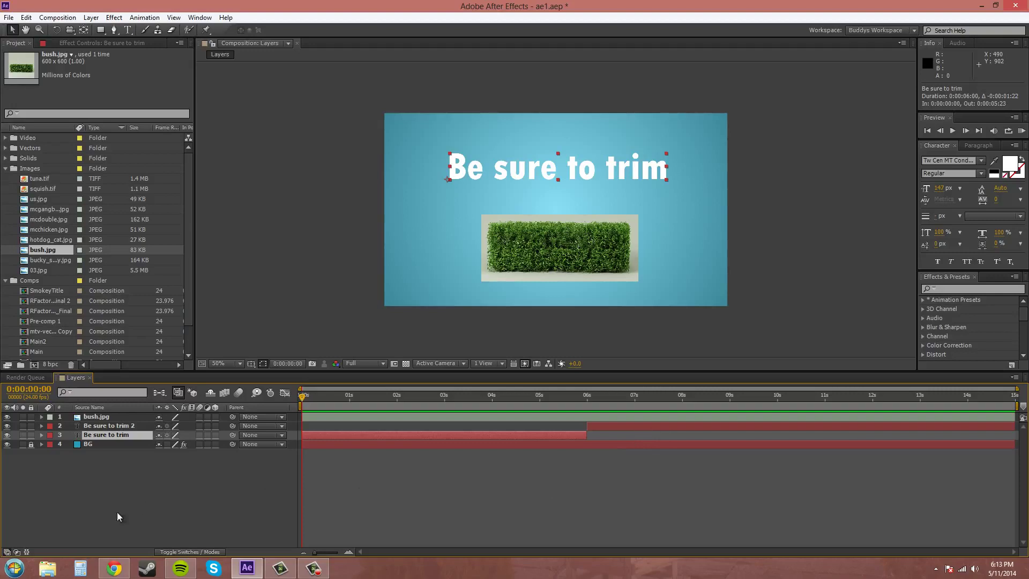
- Show the In/Out/Duration/Stretch columns and enter 300 as bush.jpg's Layer In Time
click(27, 553)
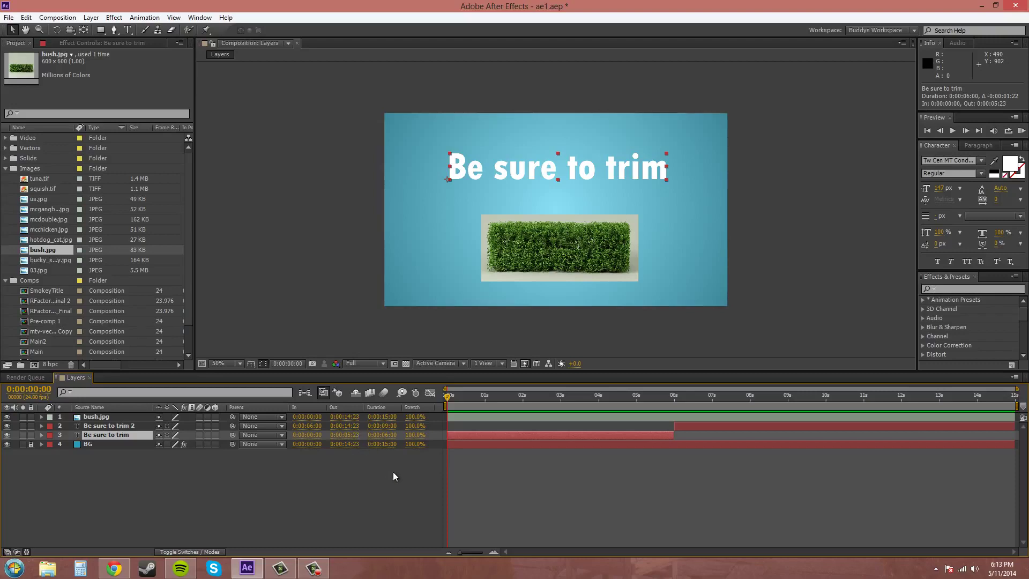
click(308, 417)
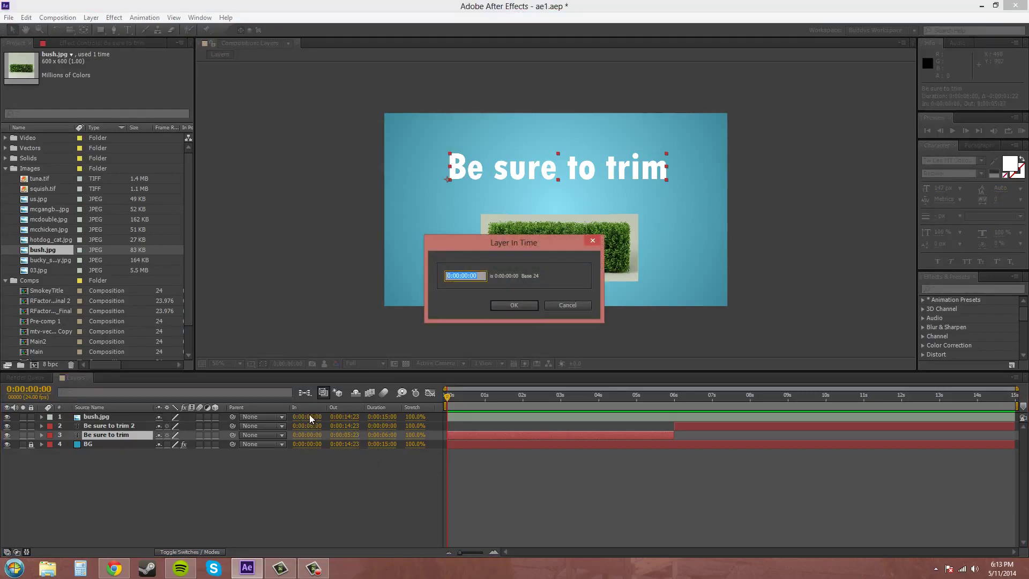
click(466, 275)
click(481, 294)
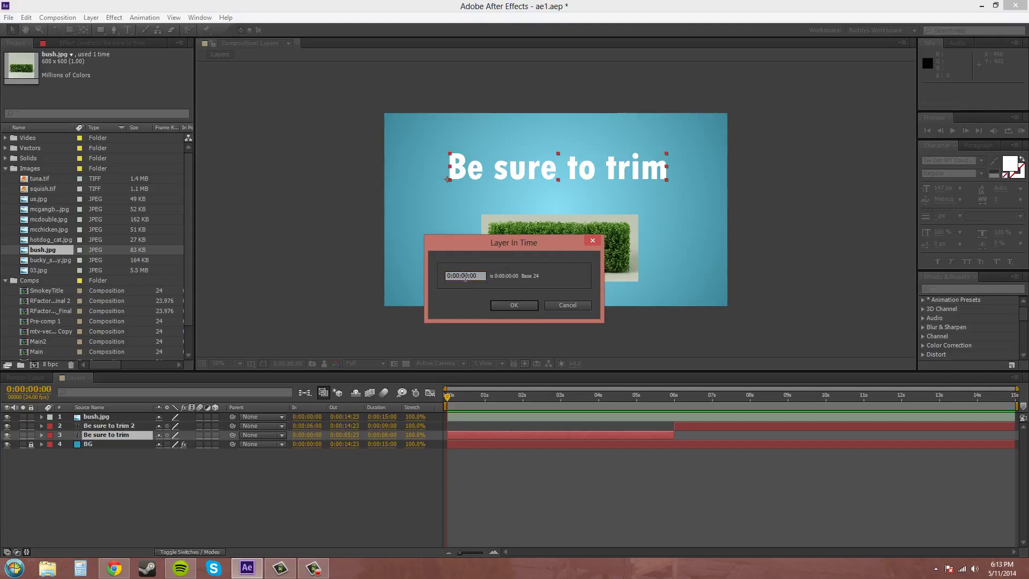
click(464, 275)
text(300)
click(514, 306)
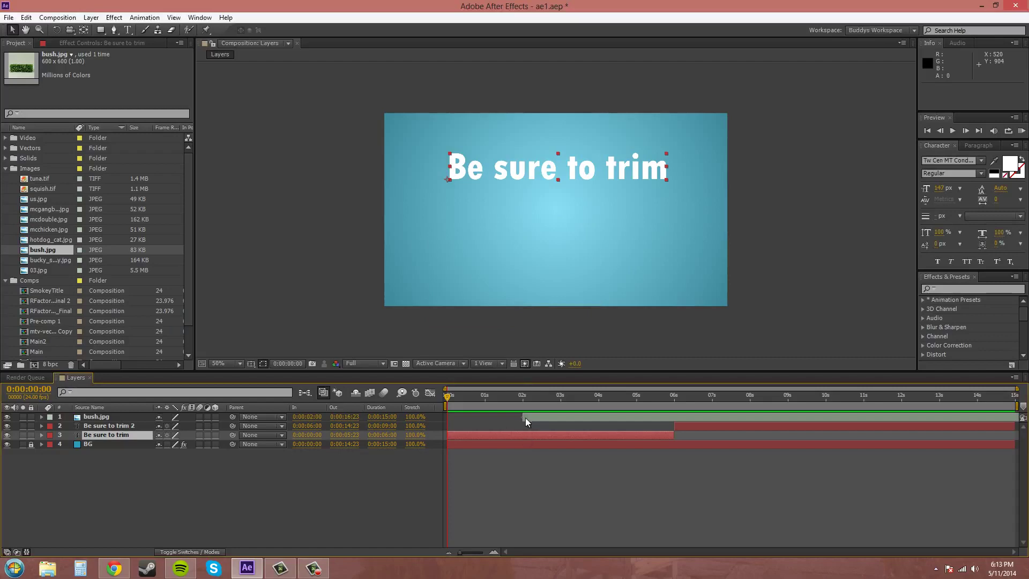
- Reopen bush.jpg's Layer In Time dialog and edit the start time value
mouse_move(448, 398)
mouse_down()
mouse_move(586, 413)
mouse_move(449, 418)
mouse_up()
click(307, 417)
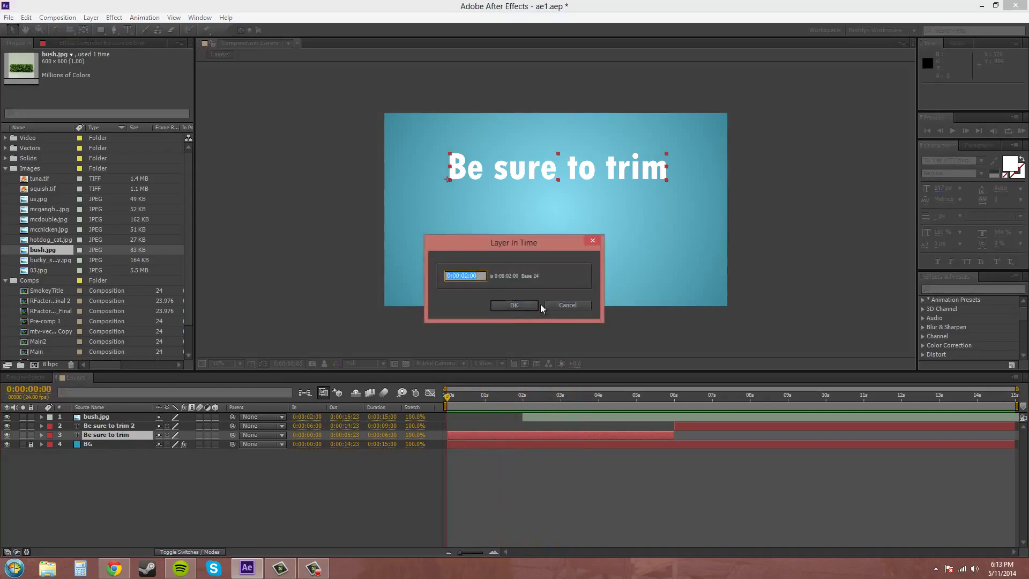
click(477, 273)
drag(485, 276, 471, 279)
click(481, 274)
- Confirm bush.jpg's In time and enter 10 as its Layer Out Time
click(518, 304)
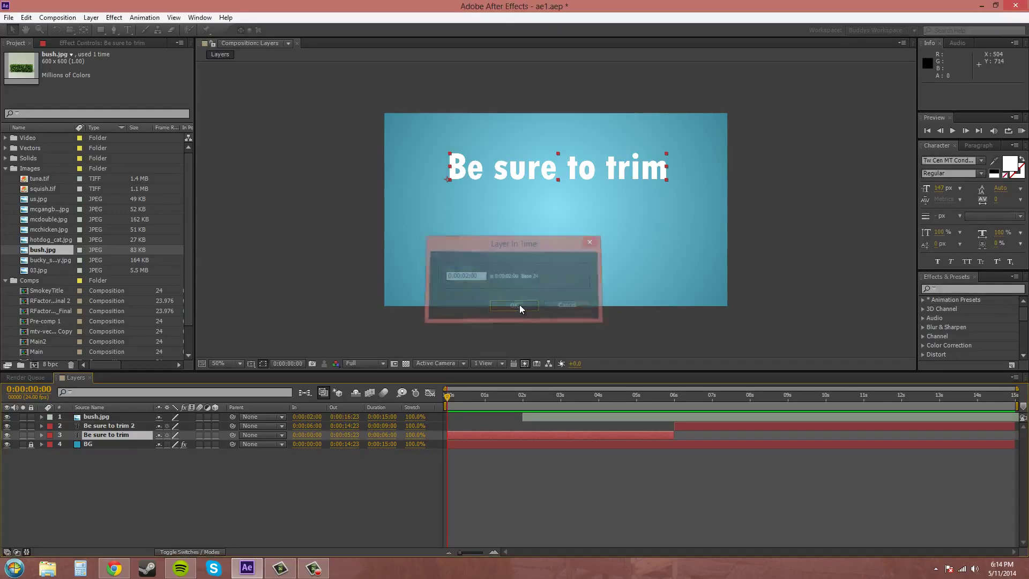
click(341, 418)
click(466, 274)
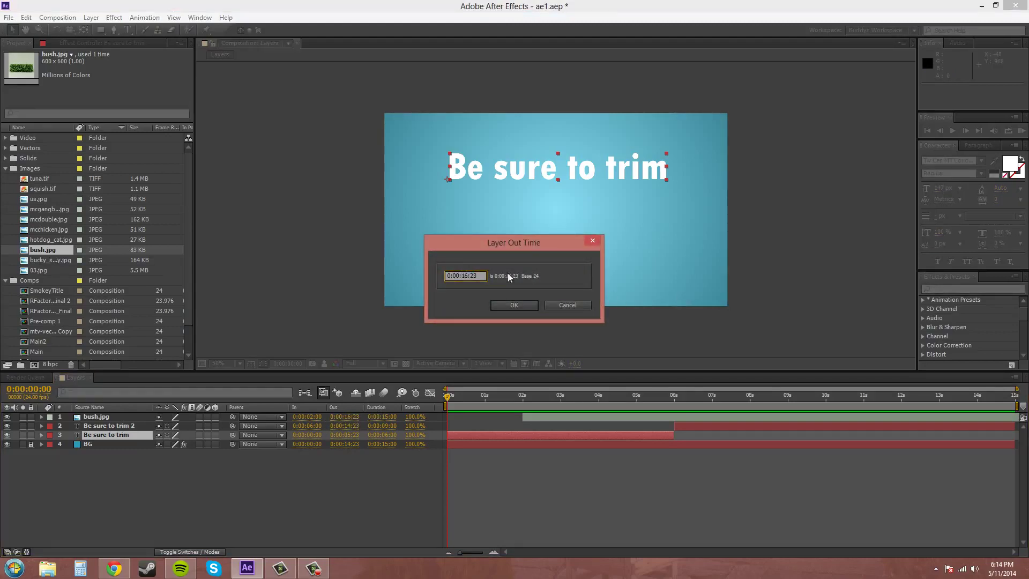
text(10)
key(Return)
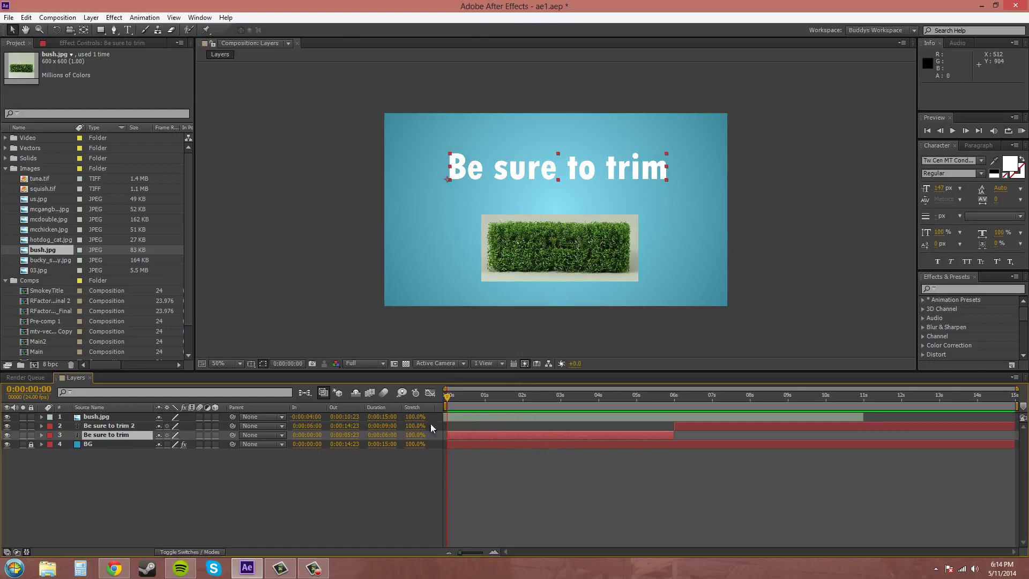
- Slide the bush.jpg bar so its In time reads 0:00:00:04, keeping its duration
drag(517, 418, 657, 421)
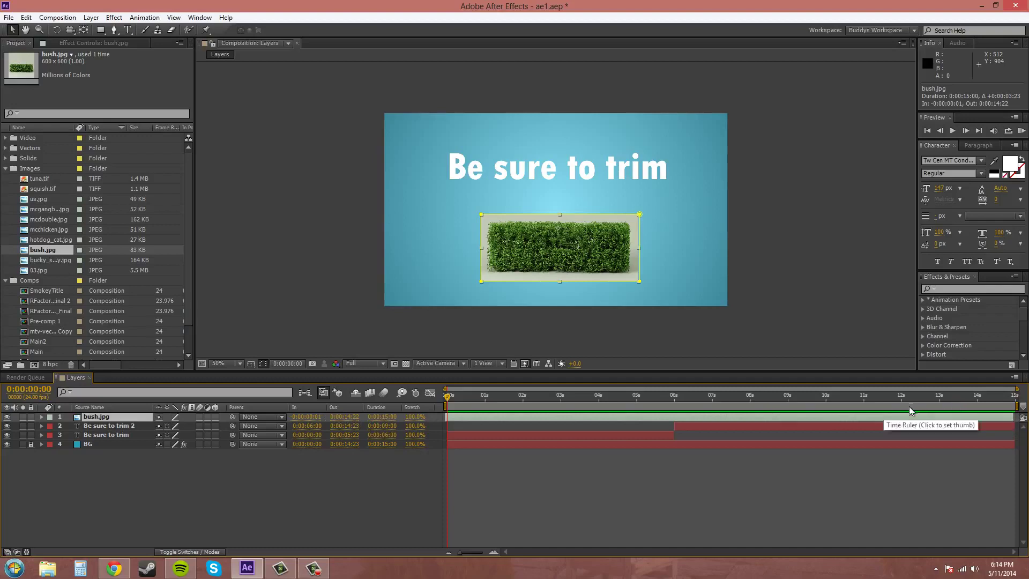
mouse_move(722, 421)
mouse_down()
mouse_move(591, 417)
mouse_move(741, 417)
mouse_up()
click(314, 416)
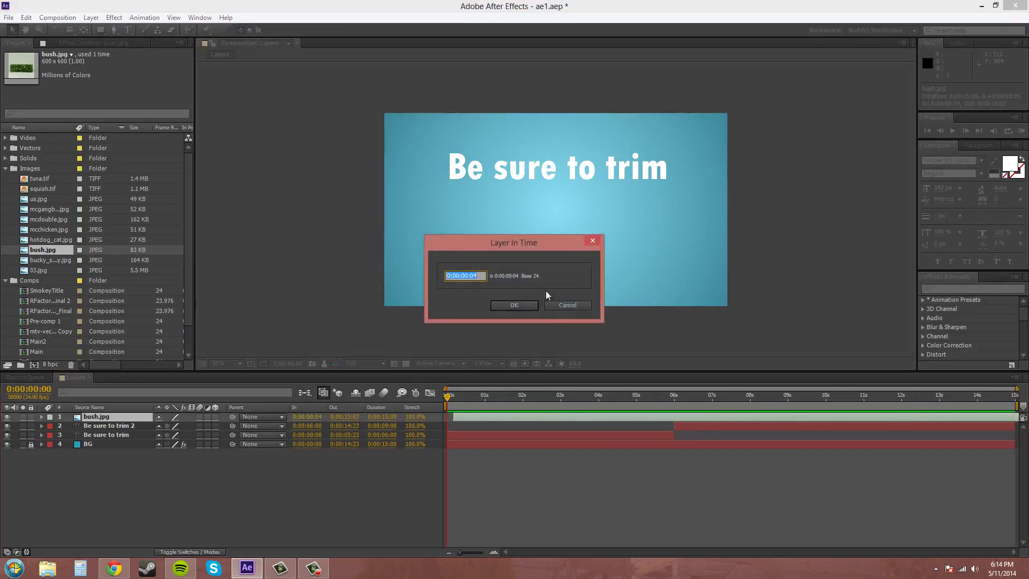
click(568, 305)
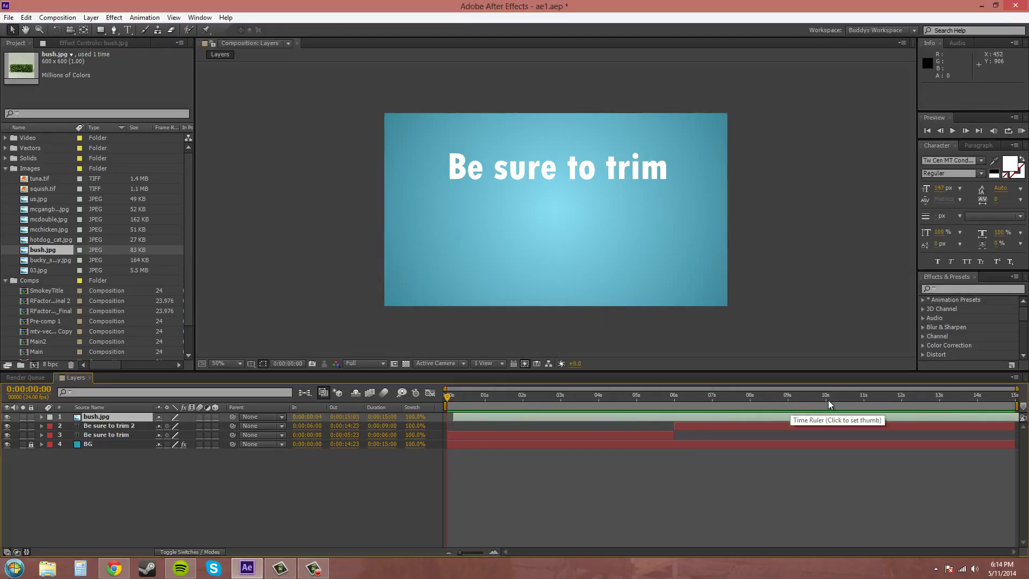
- Time-stretch bush.jpg to an 8-second (08:00) duration
click(391, 417)
text(08:00)
click(543, 352)
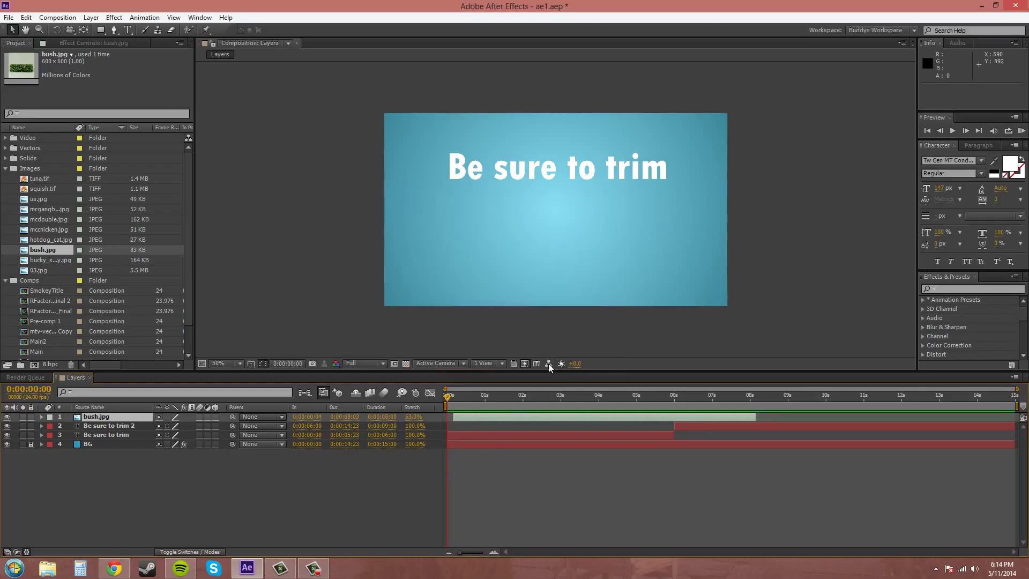
- Set bush.jpg's In time to 0:00:02:00 and Out time to 0:00:09:23
click(316, 417)
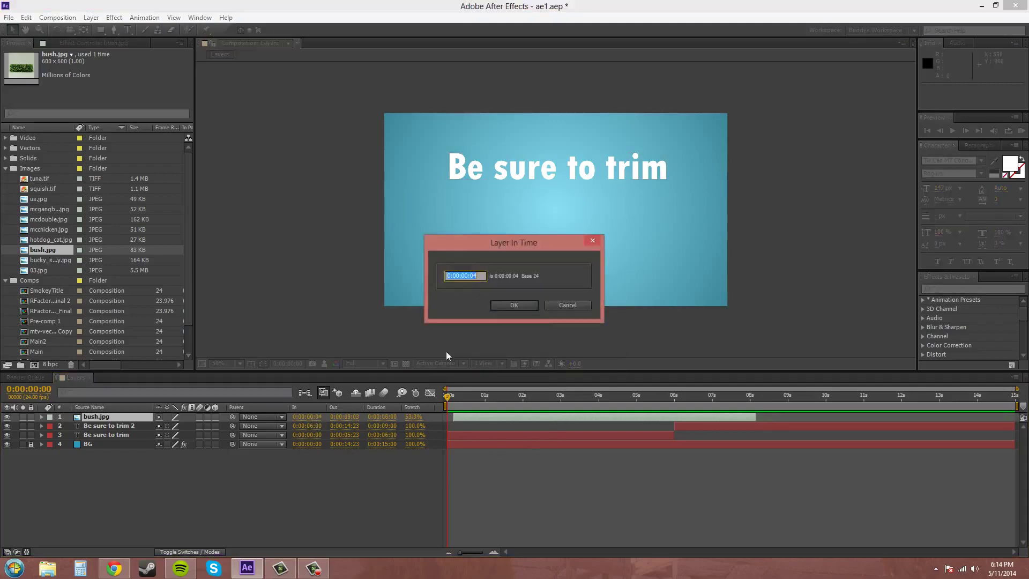
click(466, 275)
click(515, 305)
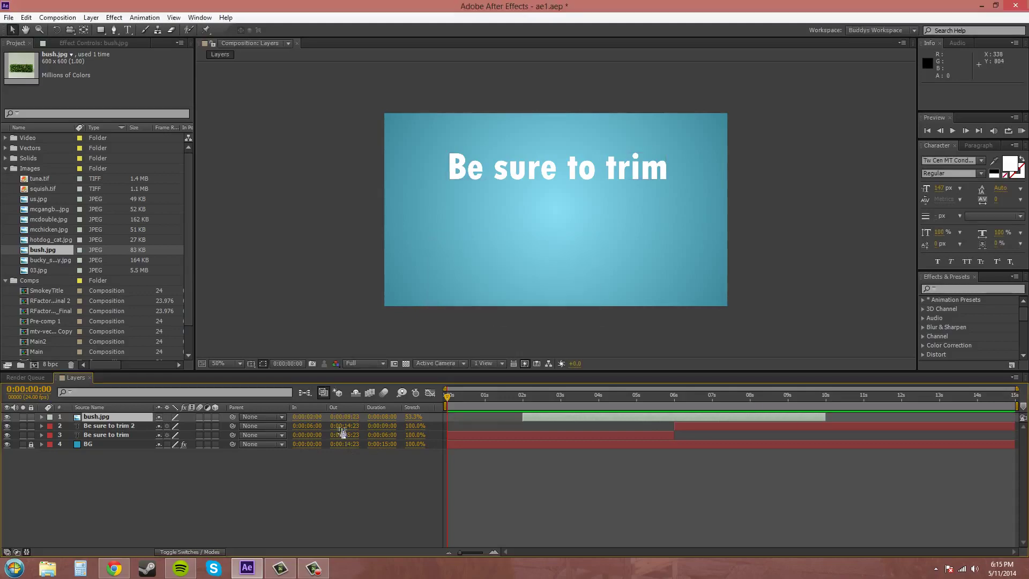
click(344, 417)
click(467, 275)
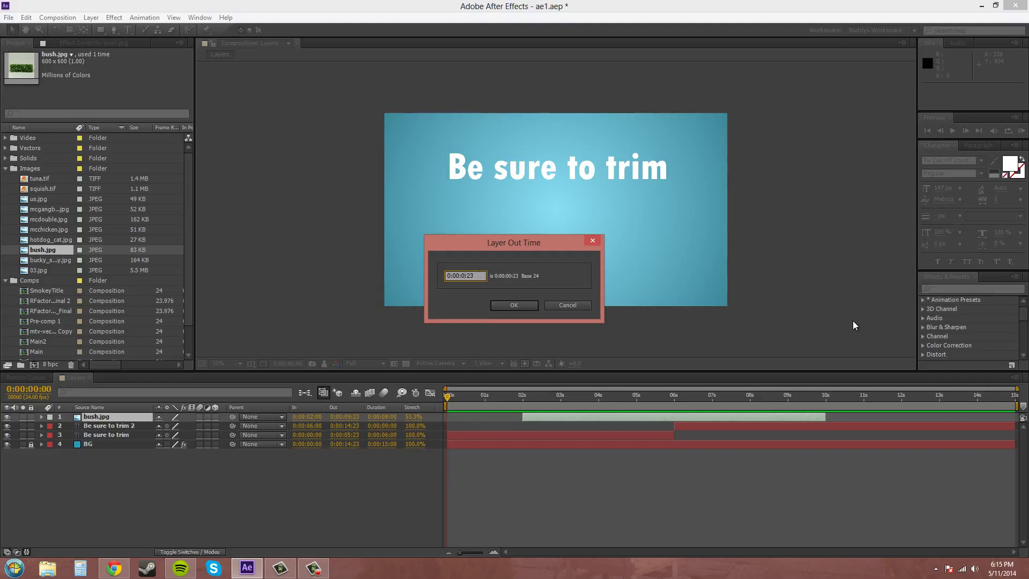
click(514, 305)
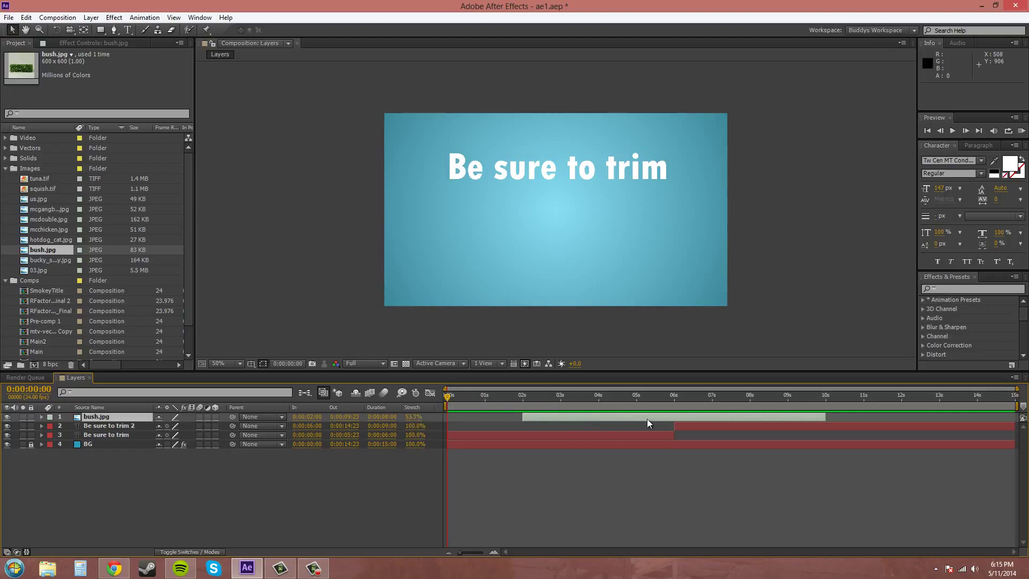
- Move bush.jpg to start at 0:00:00:00, keeping its 53.3% time stretch
drag(648, 419, 583, 424)
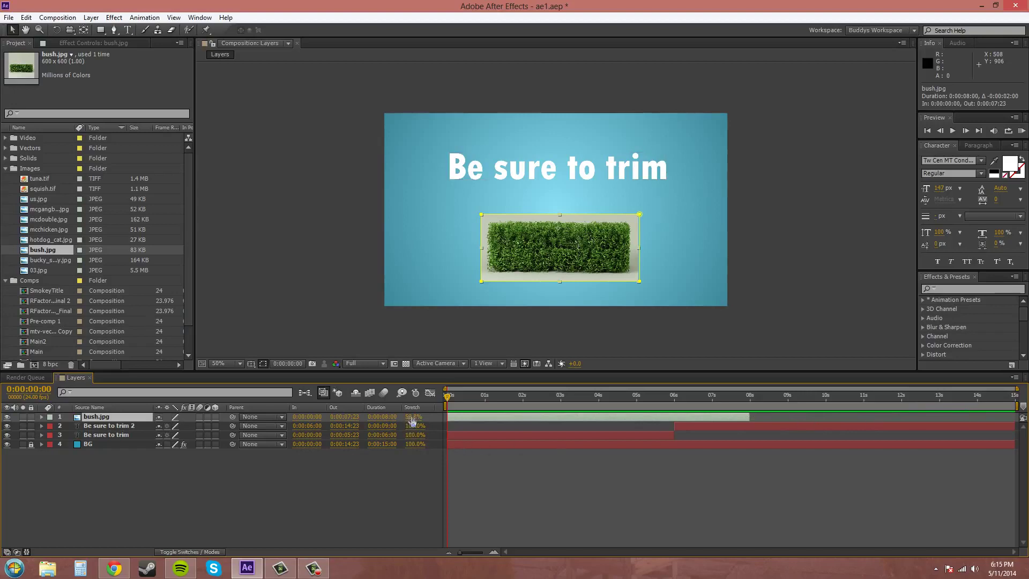
drag(416, 422, 429, 422)
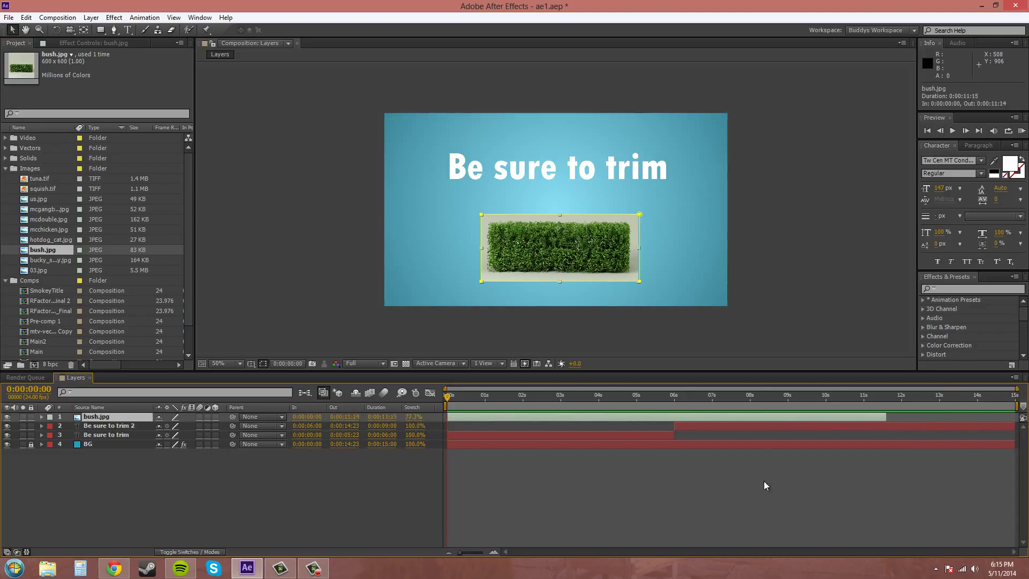
key(ctrl+z)
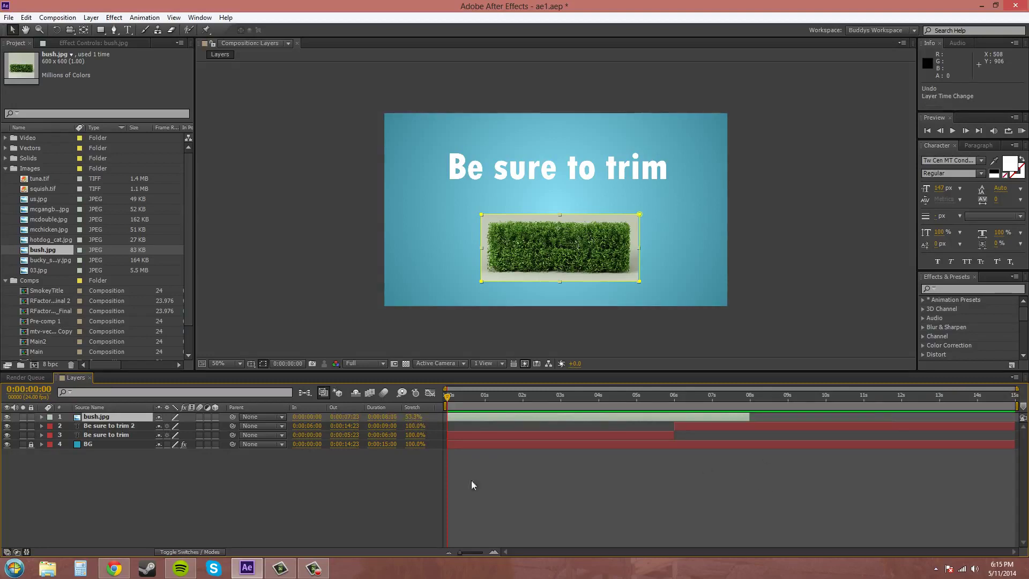
click(411, 418)
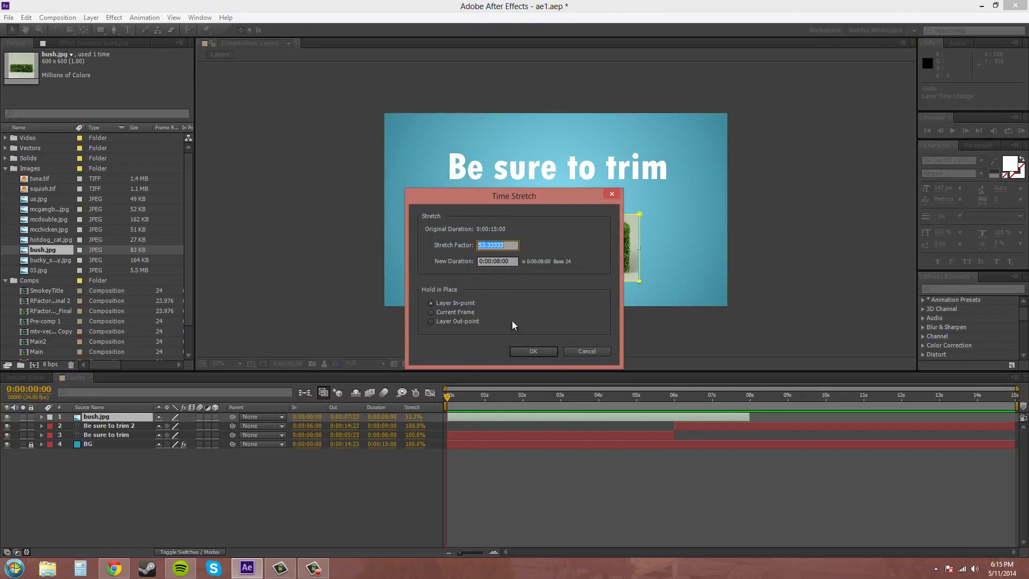
click(541, 352)
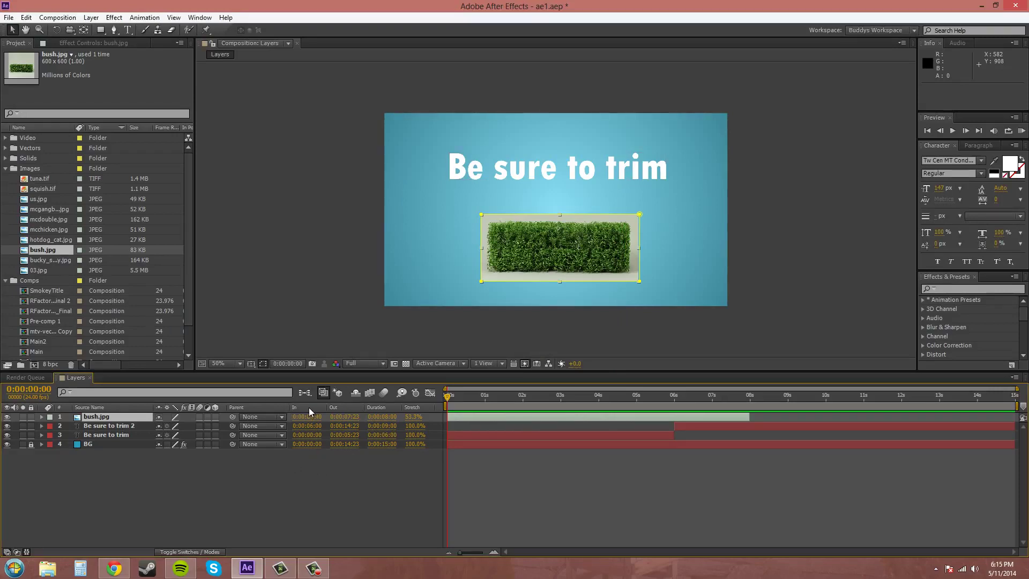
- Hide the Stretch column, then bring it back via the column header menu
right_click(413, 411)
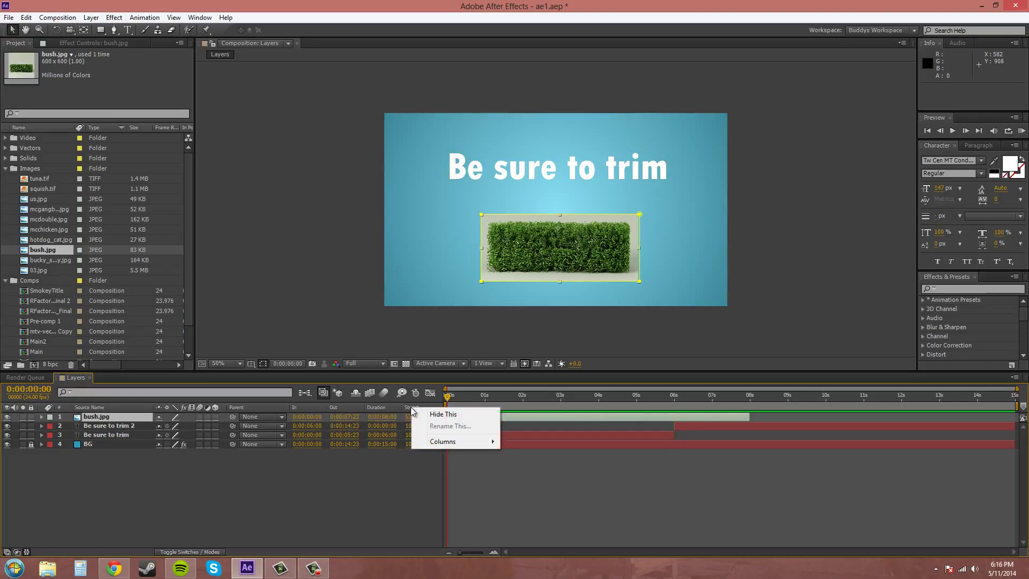
click(447, 414)
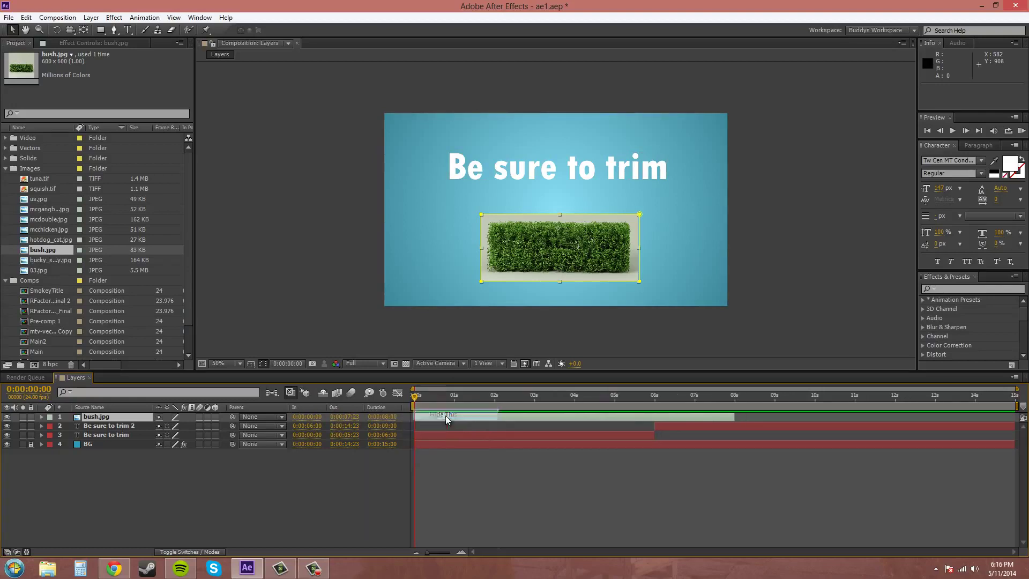
right_click(407, 411)
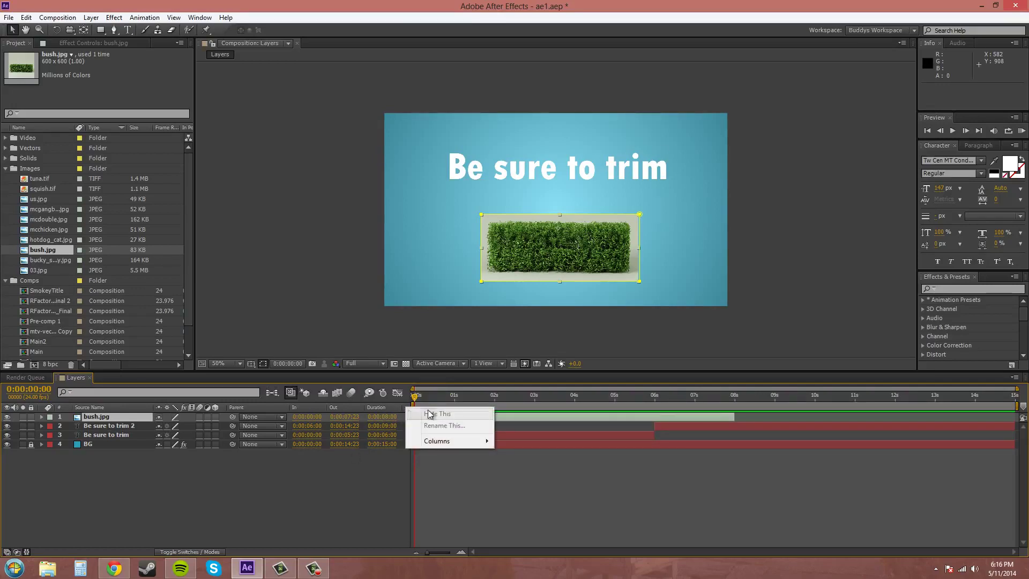
mouse_move(433, 442)
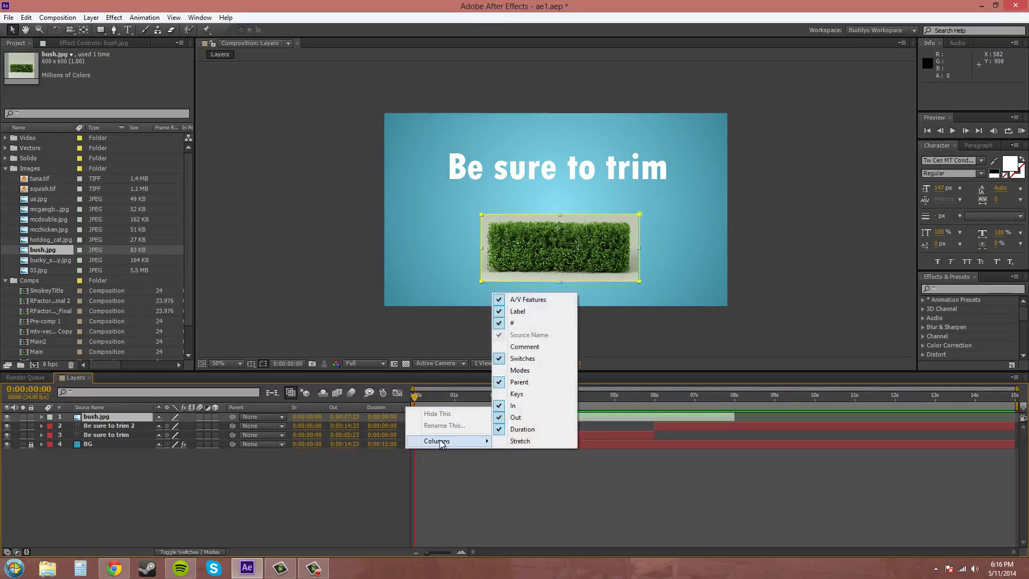
click(524, 442)
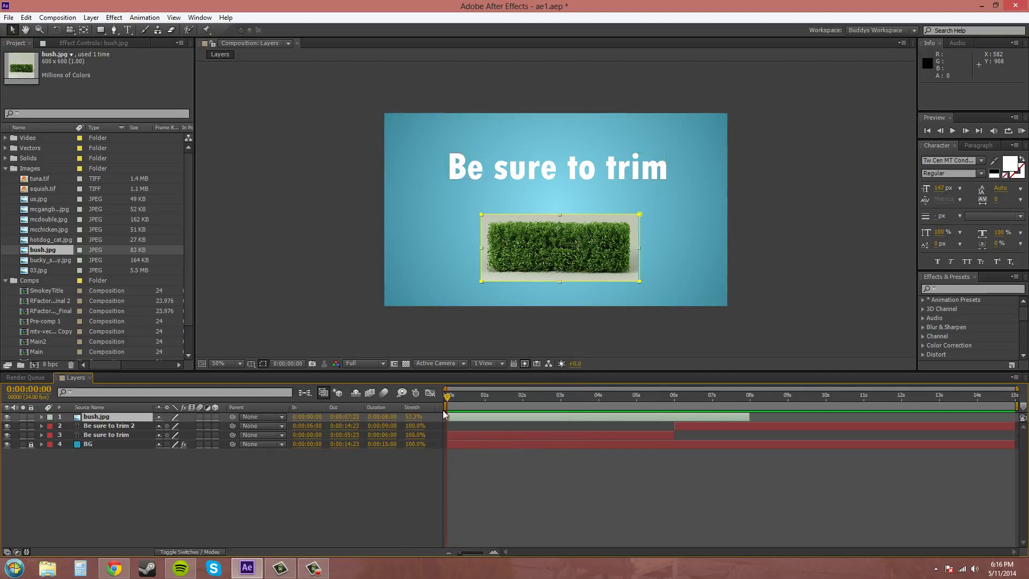
- Add and remove a Keys column, then collapse the In/Out/Duration/Stretch pane
right_click(439, 409)
mouse_move(468, 441)
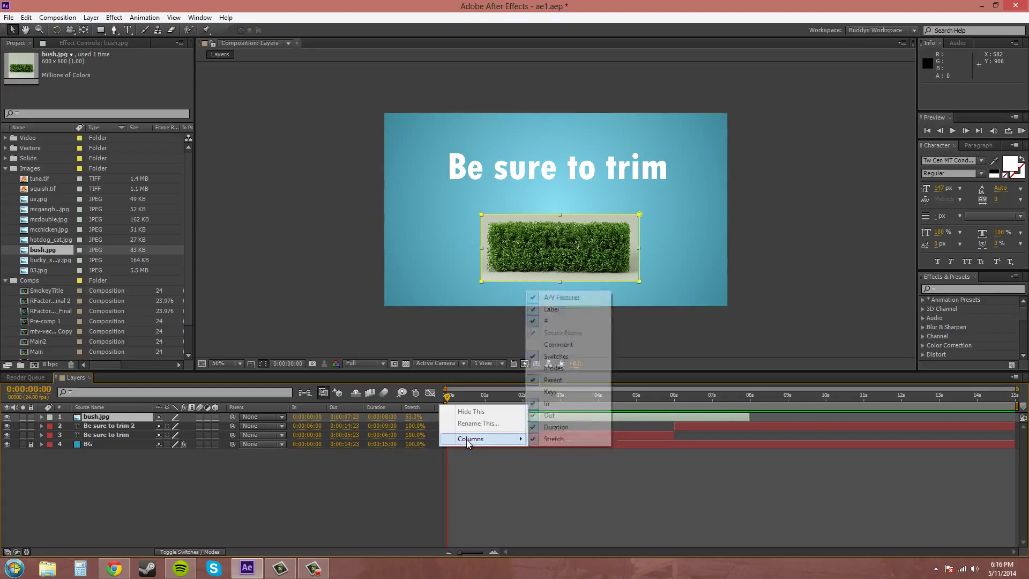
click(563, 392)
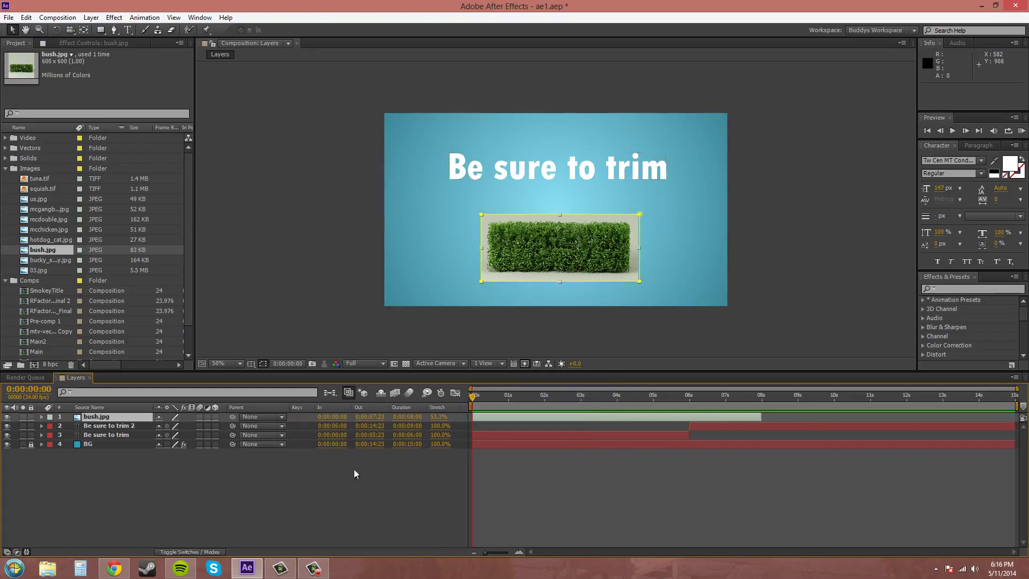
right_click(300, 409)
mouse_move(345, 442)
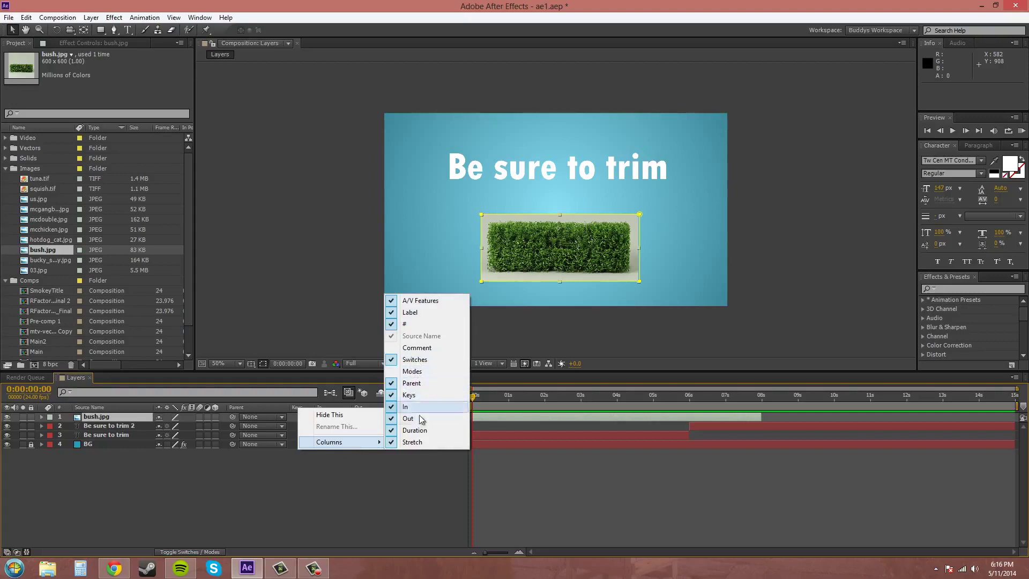
click(414, 396)
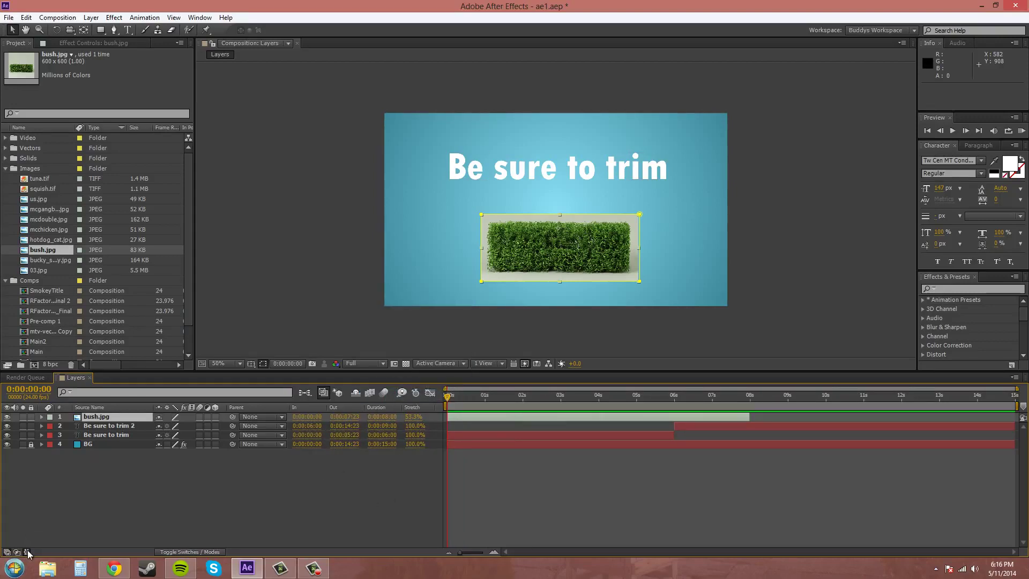
click(27, 552)
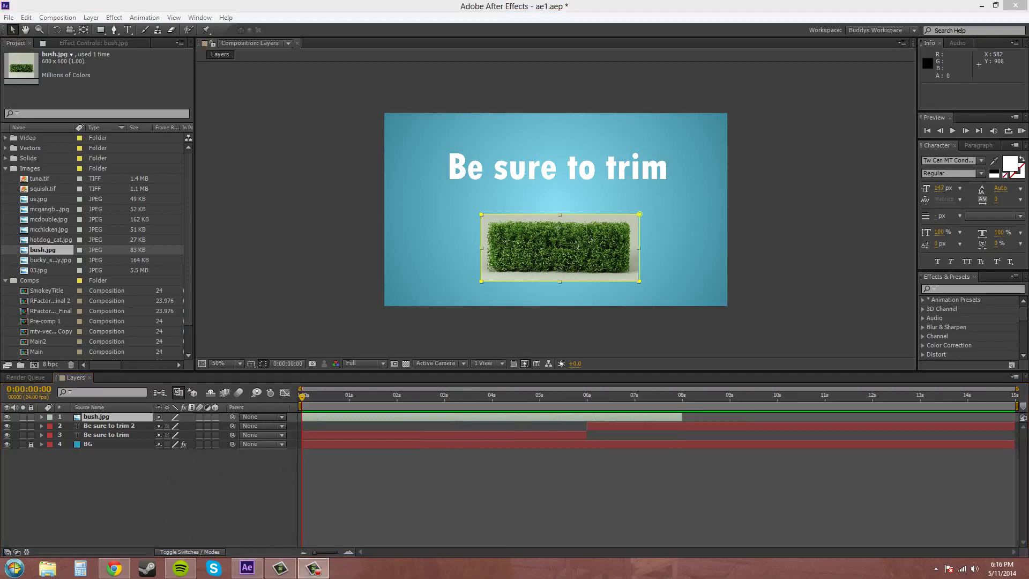
- Extend bush.jpg to the end of the composition and open it in the Layer panel
click(434, 476)
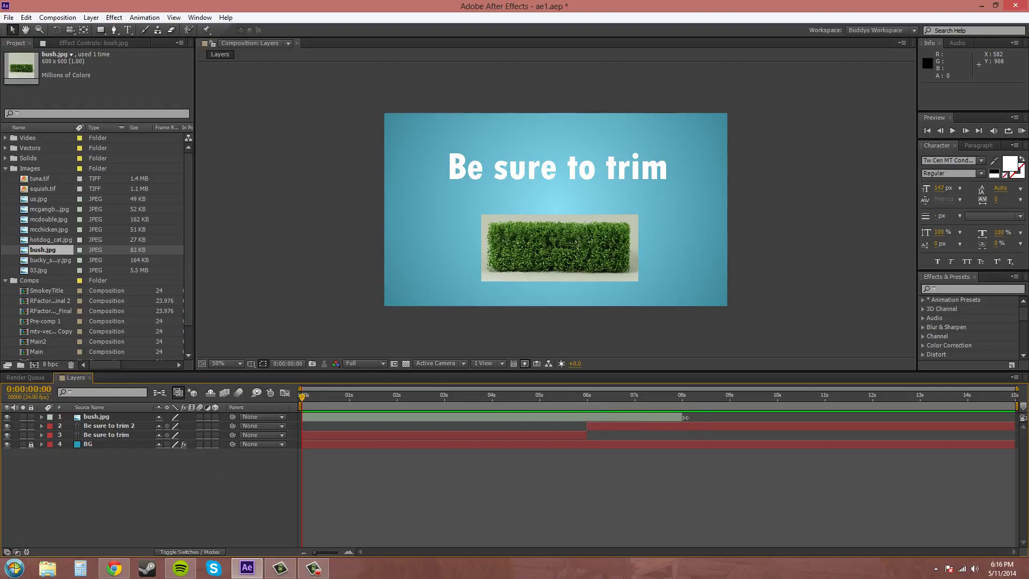
drag(685, 417, 1021, 418)
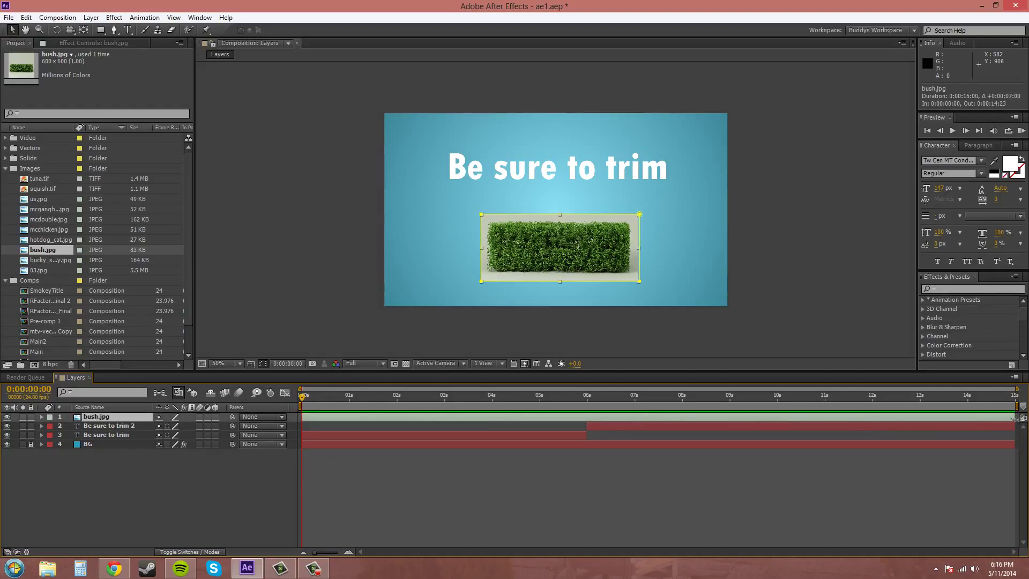
double_click(95, 418)
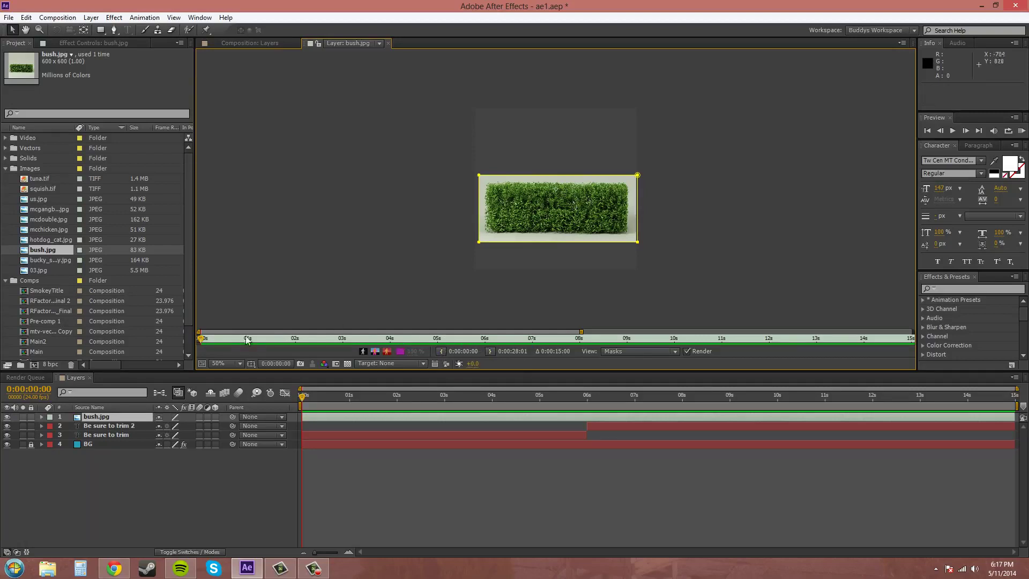
- Set bush.jpg's In point at 0:00:02:00 and Out point at 0:00:09:01
drag(215, 342, 299, 342)
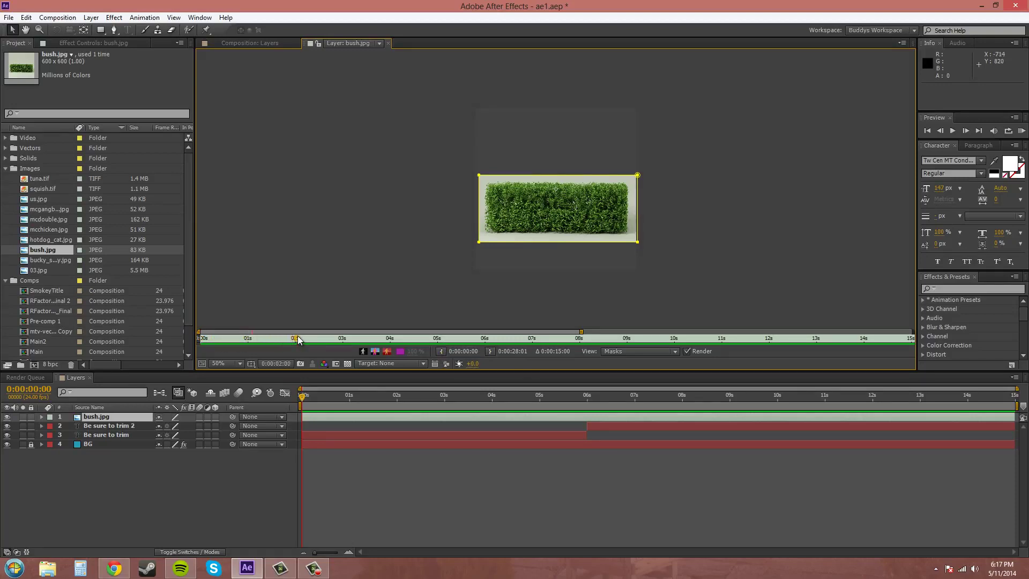
click(442, 355)
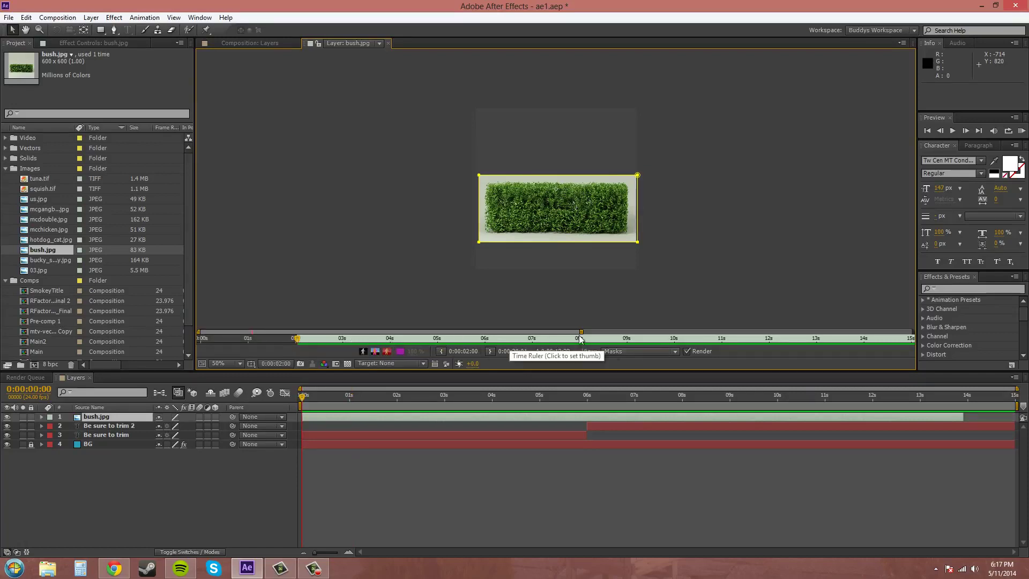
drag(298, 338, 630, 339)
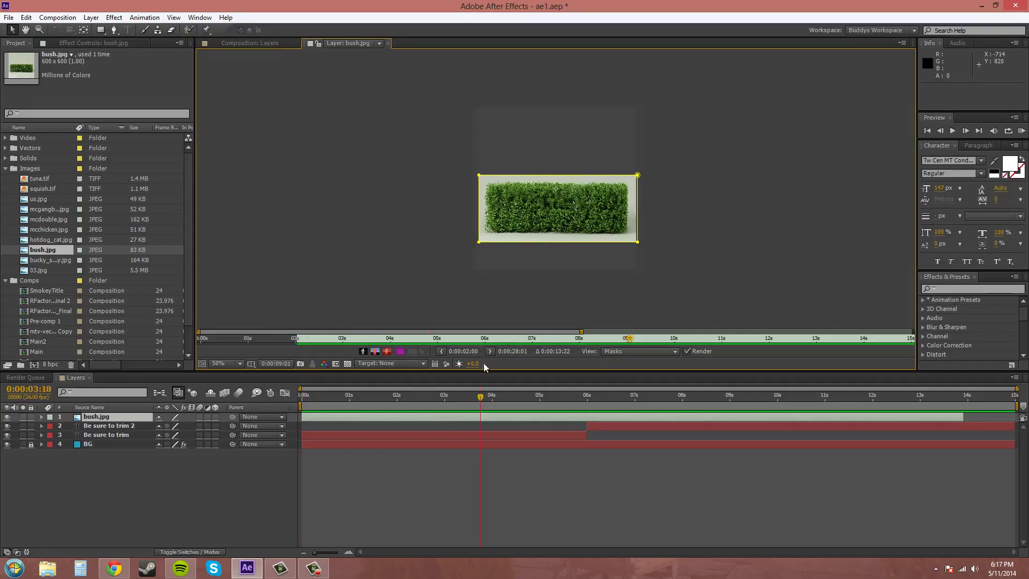
click(491, 350)
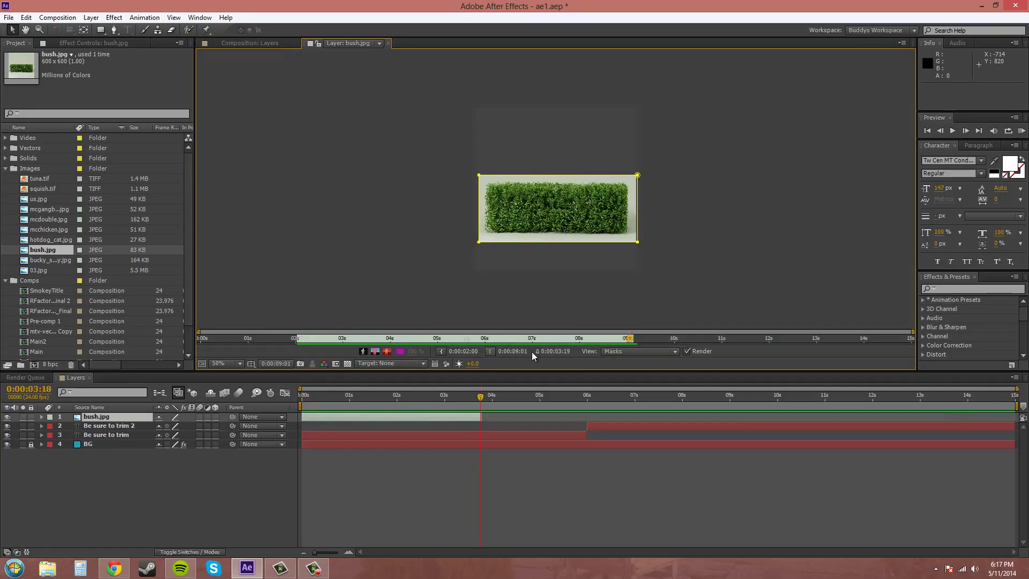
click(602, 487)
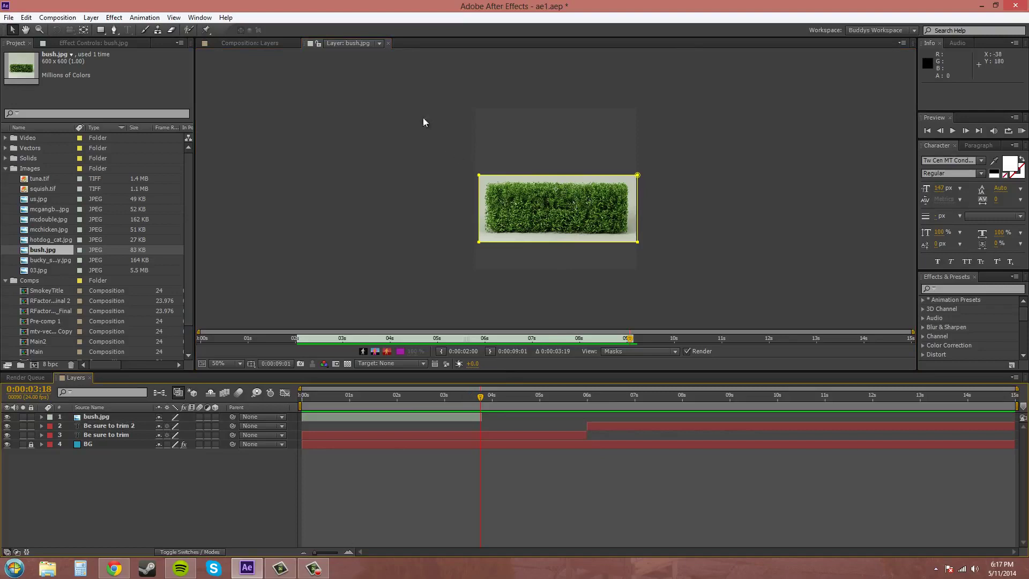
- Close the bush.jpg Layer panel, undo its layer time changes twice, and go to 0:00:01:23
click(391, 43)
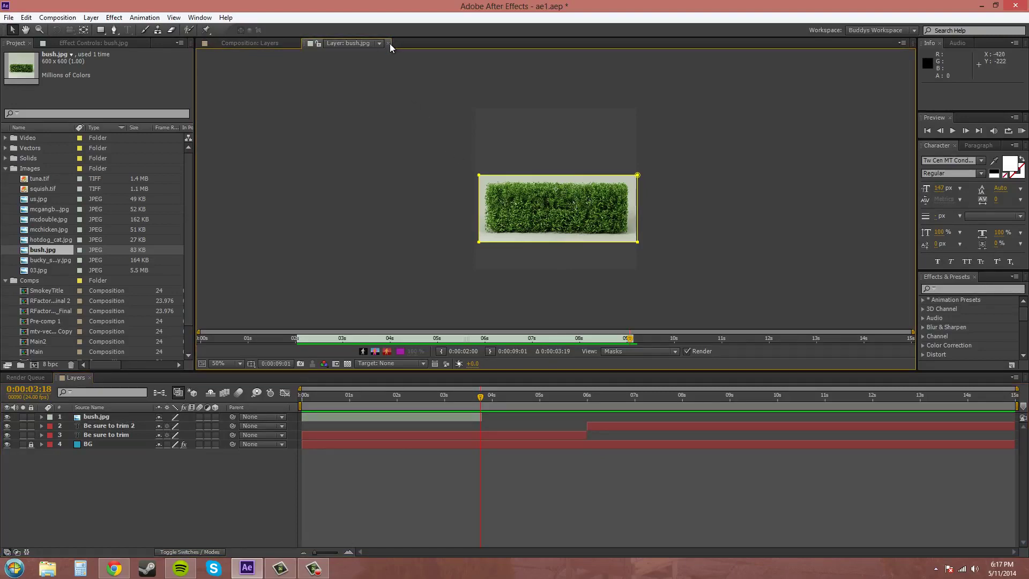
click(389, 44)
click(27, 18)
click(48, 30)
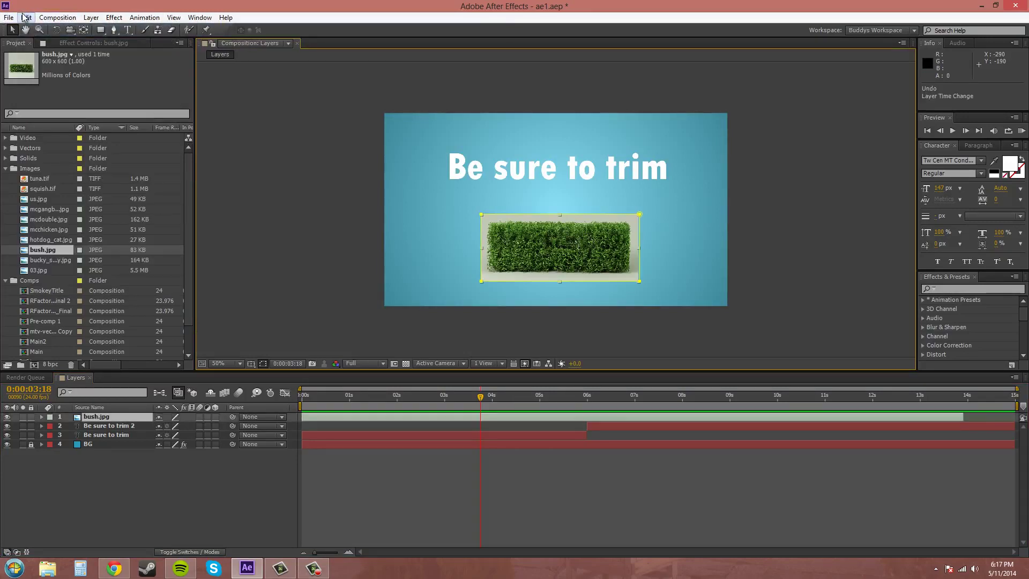
click(26, 18)
click(37, 22)
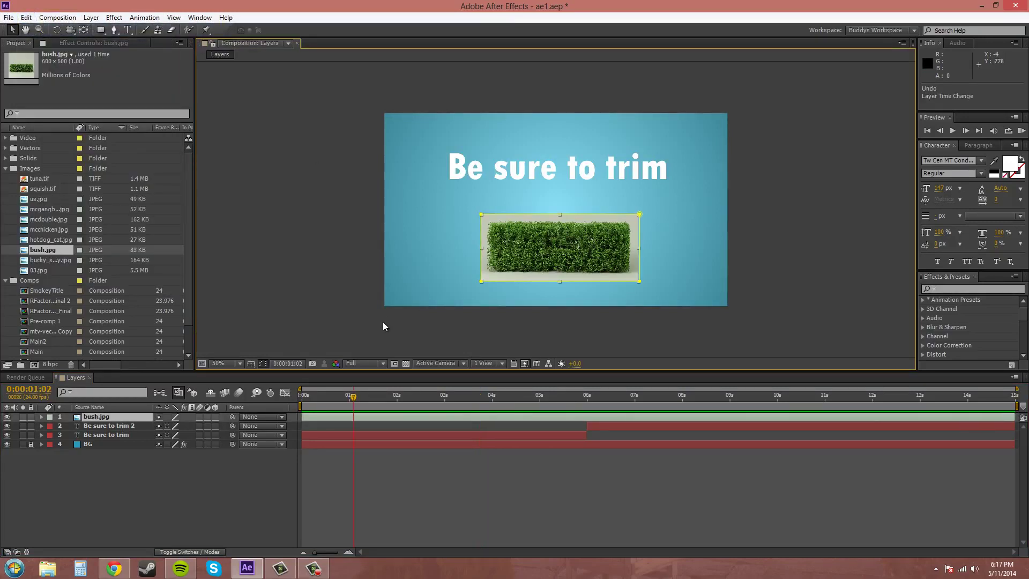
key(F10)
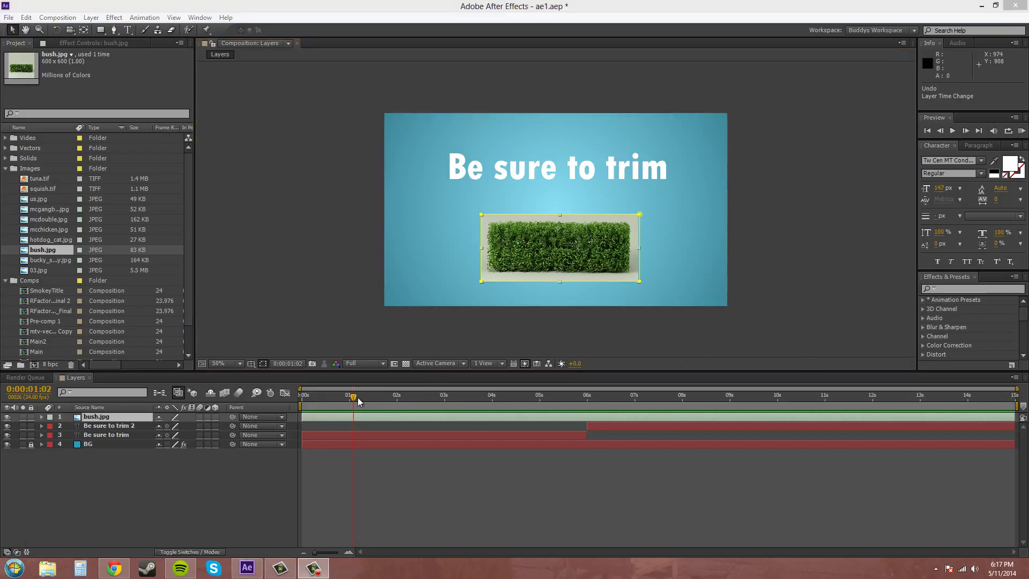
drag(353, 400, 395, 398)
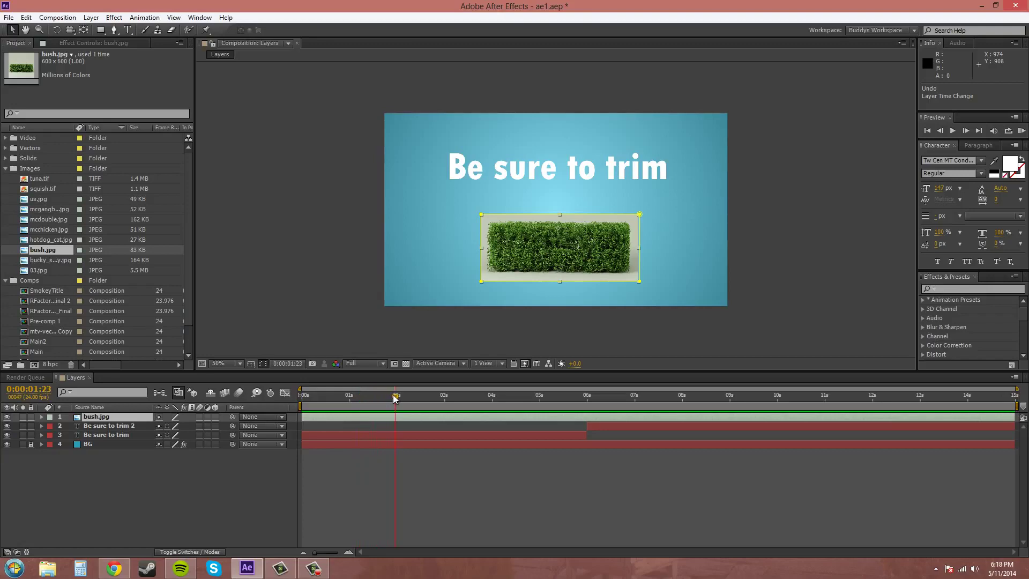
- Create a new text layer reading 'alt (option)'
click(292, 215)
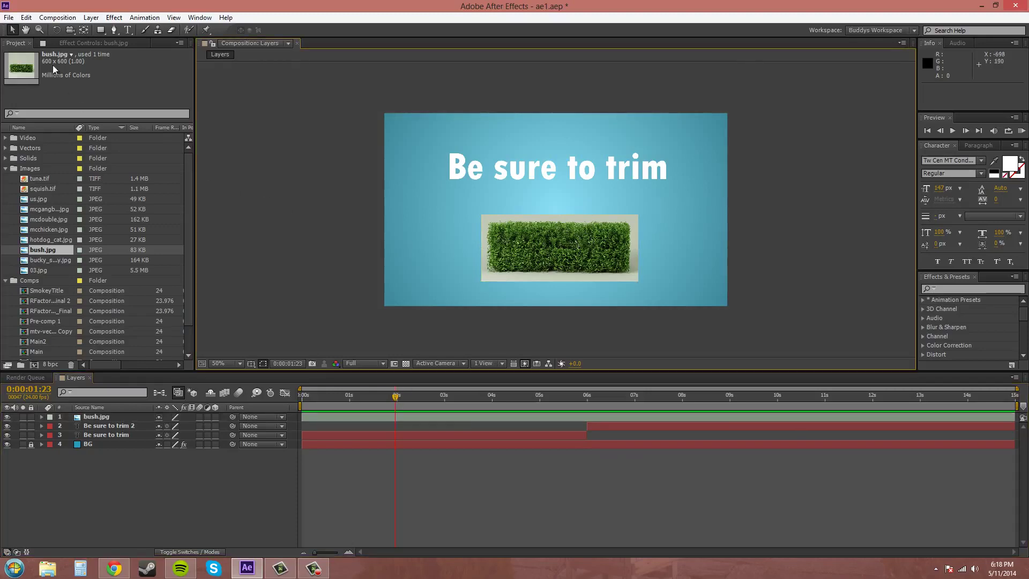
click(96, 18)
mouse_move(107, 31)
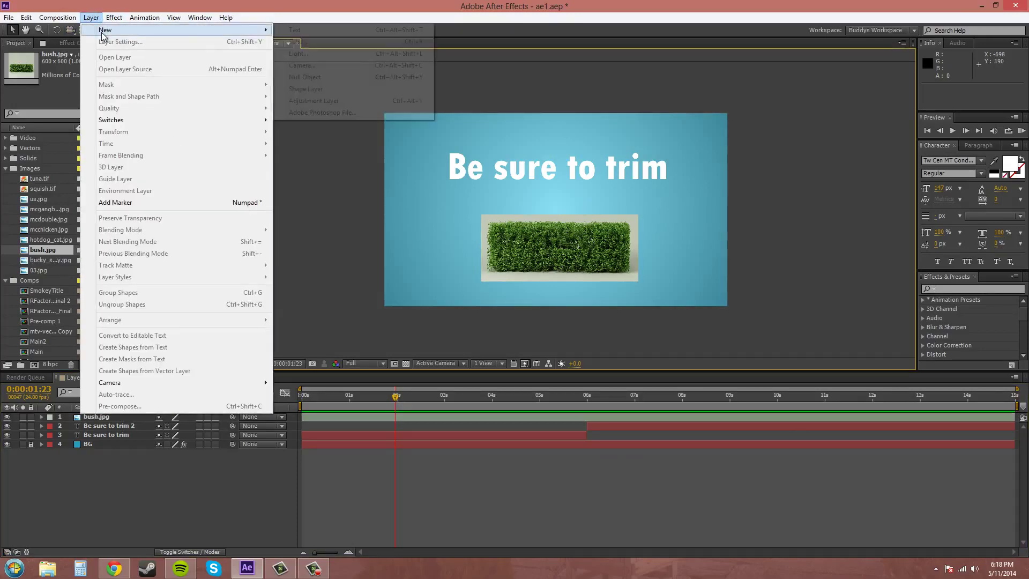
click(308, 32)
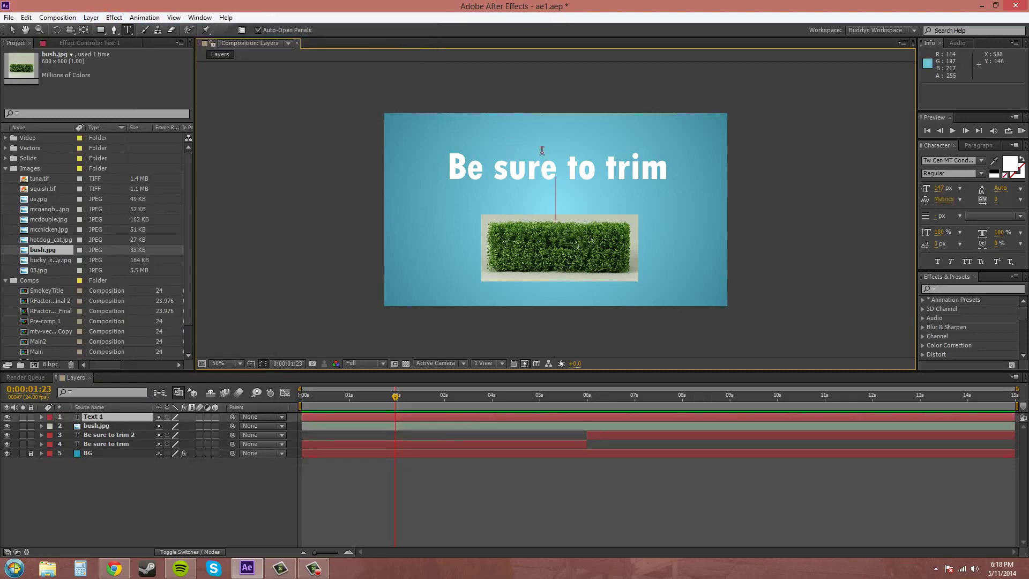
text(alt)
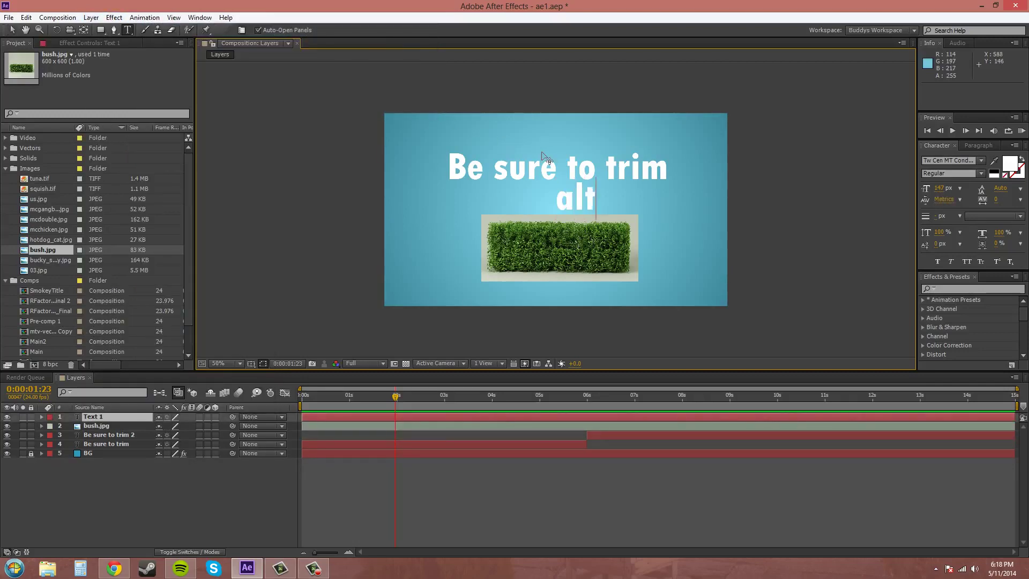
text( (option))
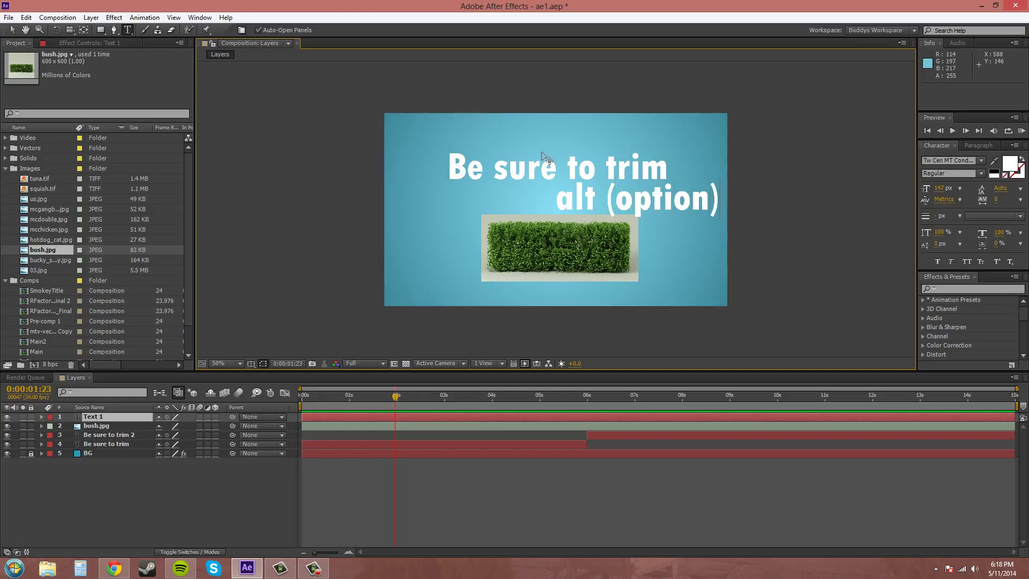
click(11, 29)
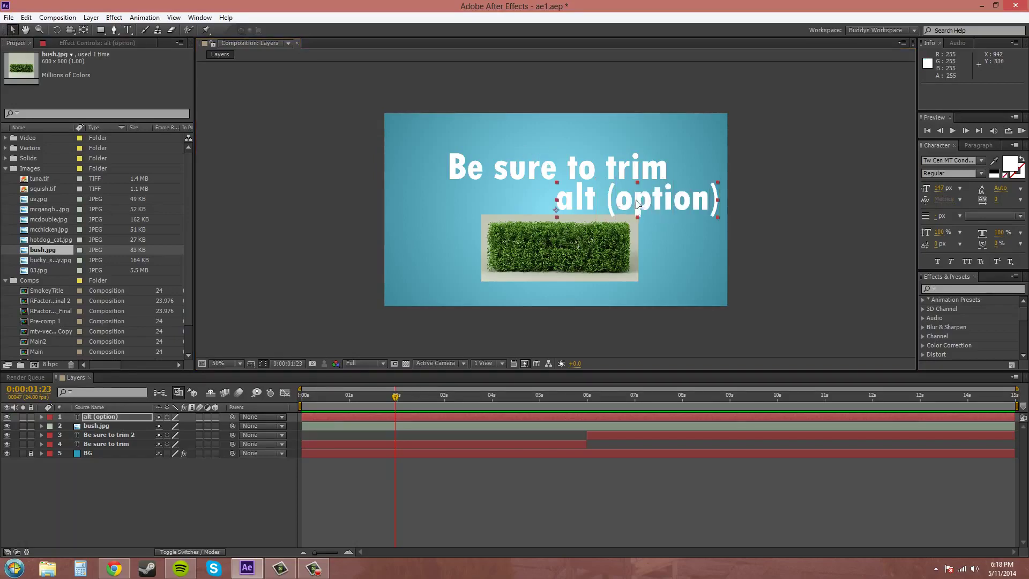
- Move the text under the title and append '+ [ or ]' to it
drag(636, 203, 510, 204)
double_click(591, 201)
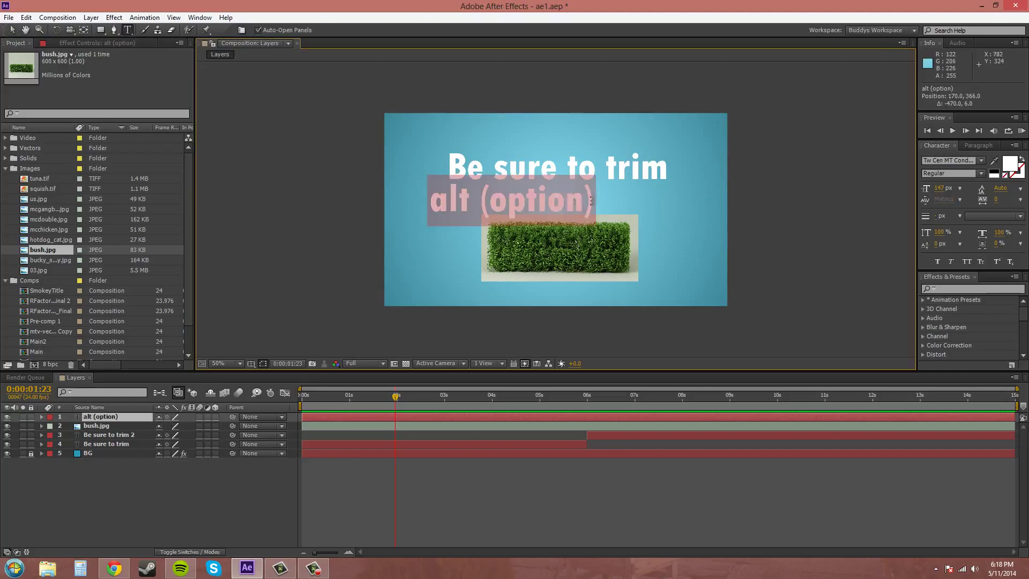
click(591, 201)
text(+ )
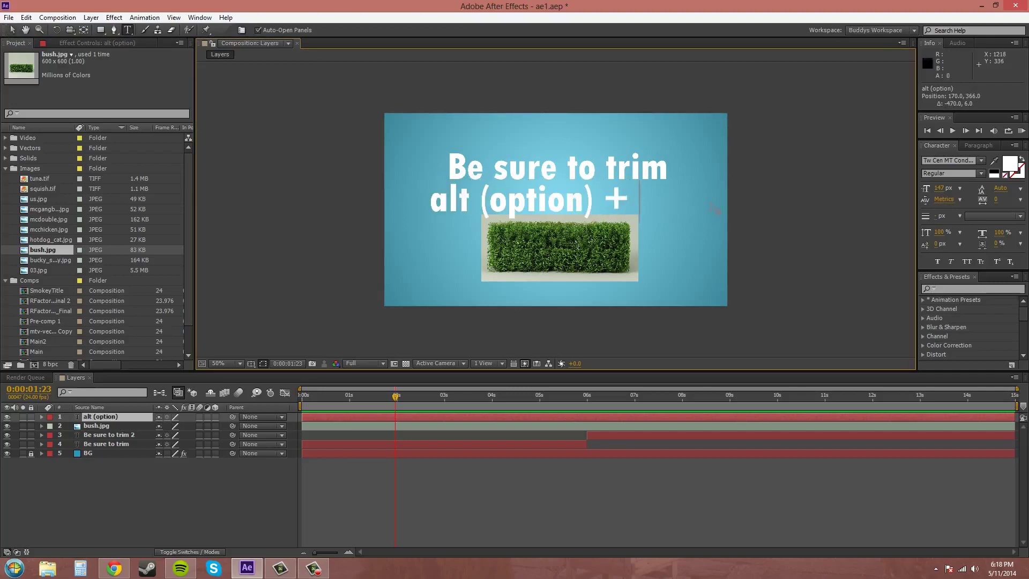
text([)
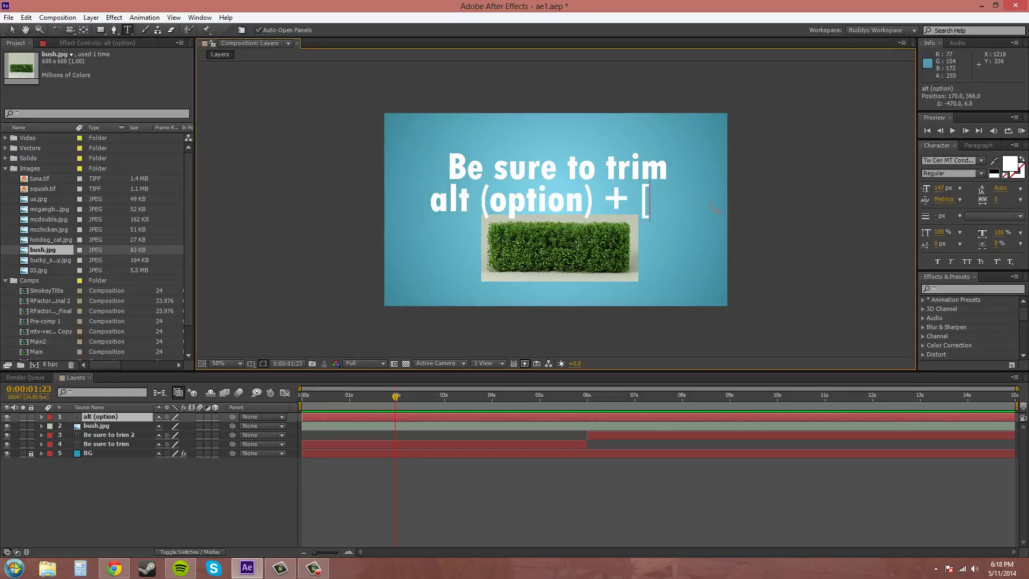
text( or ])
click(11, 30)
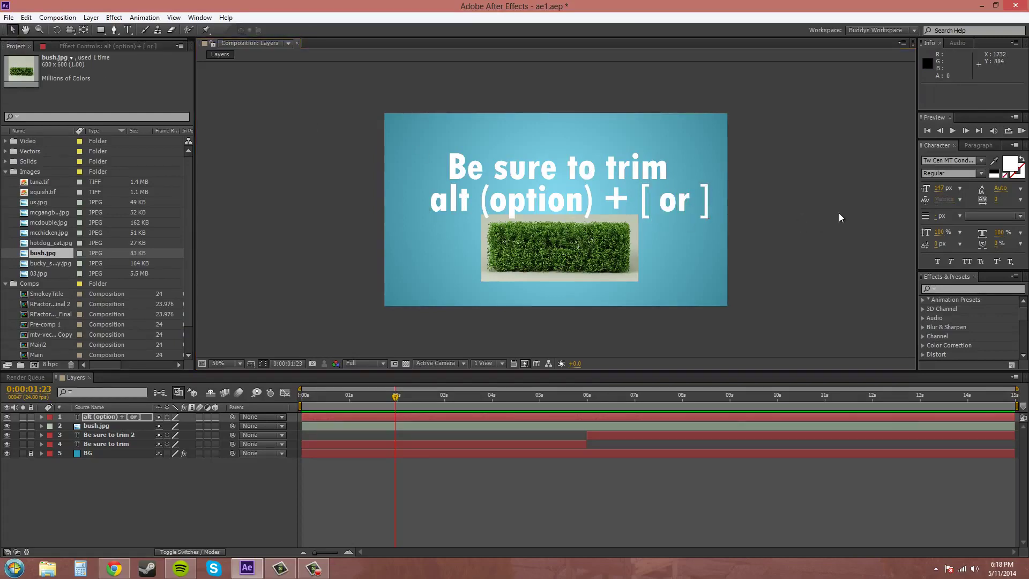
click(841, 218)
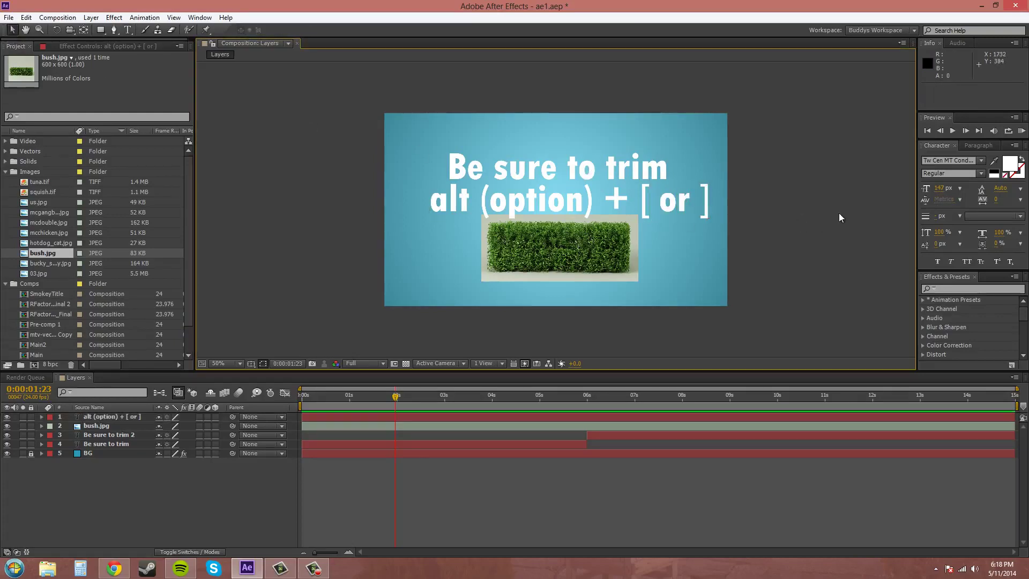
- Trim bush.jpg to start at 0:00:02:00 and end at 0:00:08:00
click(398, 397)
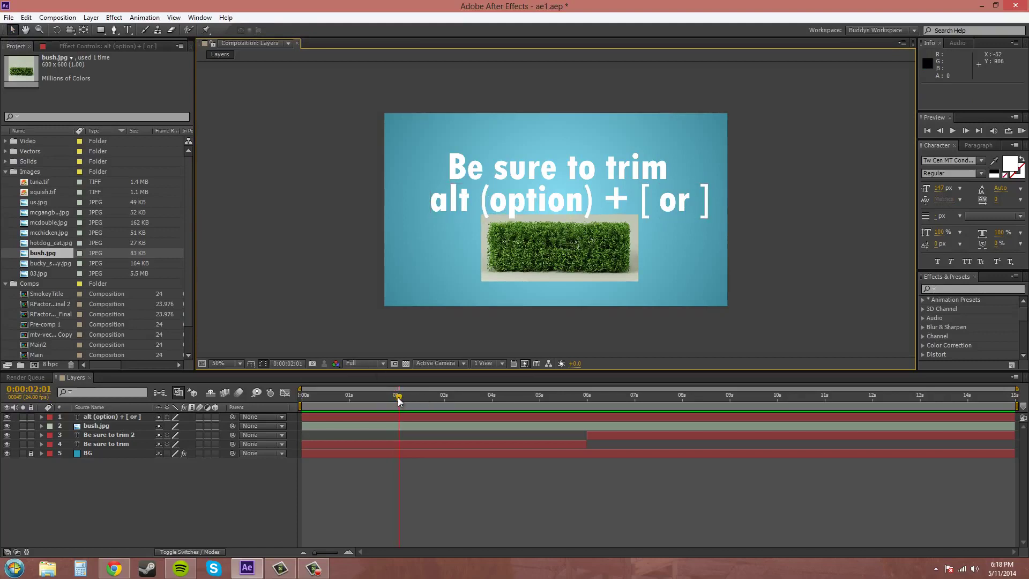
click(112, 417)
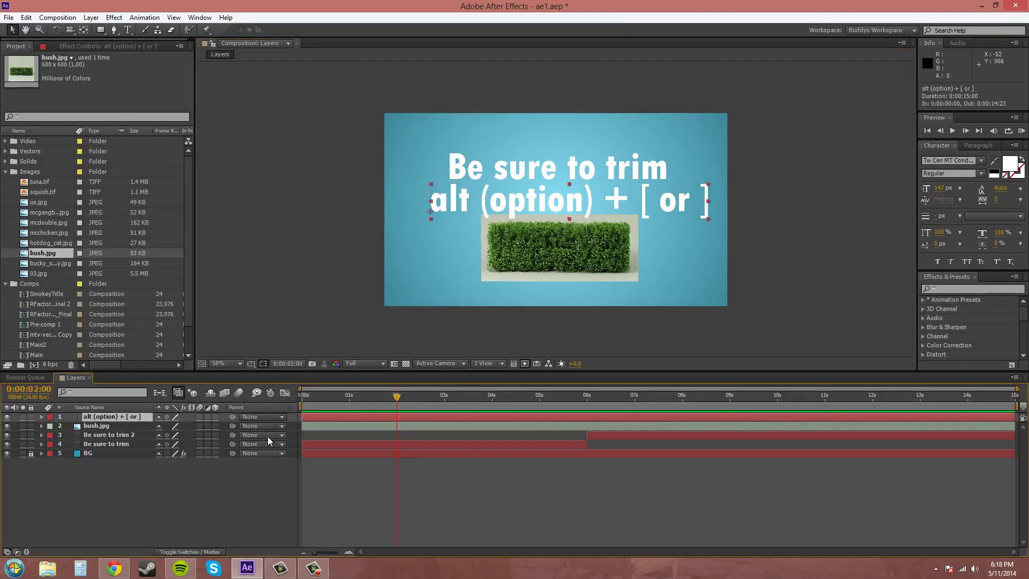
click(142, 426)
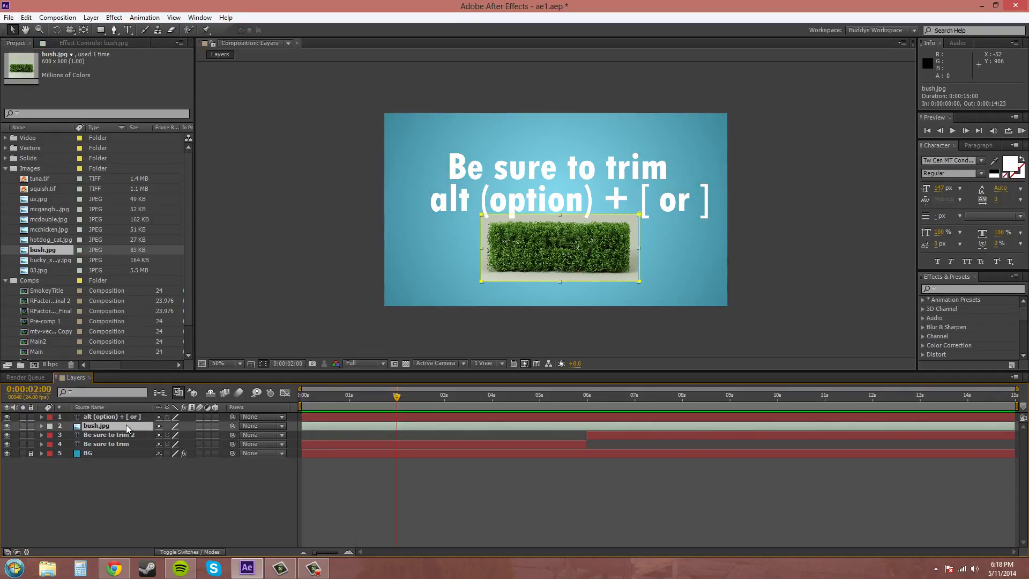
key(alt+bracketleft)
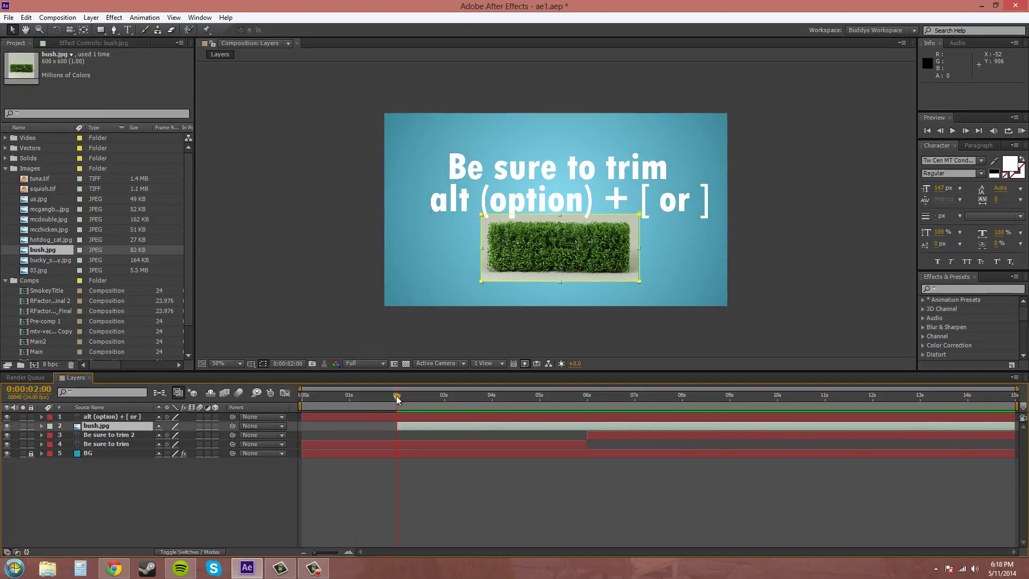
drag(398, 399, 681, 418)
key(Page_Down)
key(alt+bracketright)
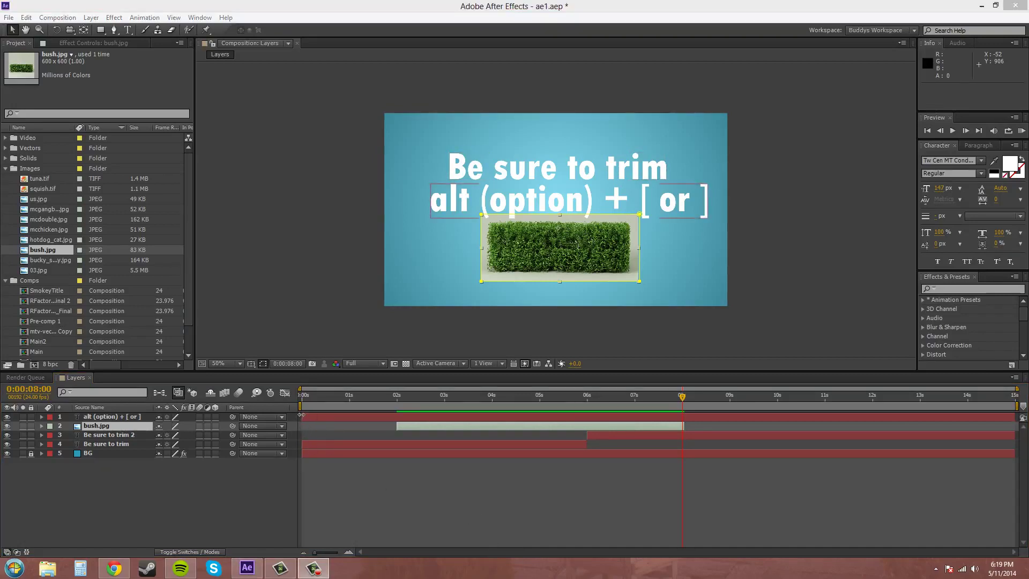
drag(299, 416, 311, 415)
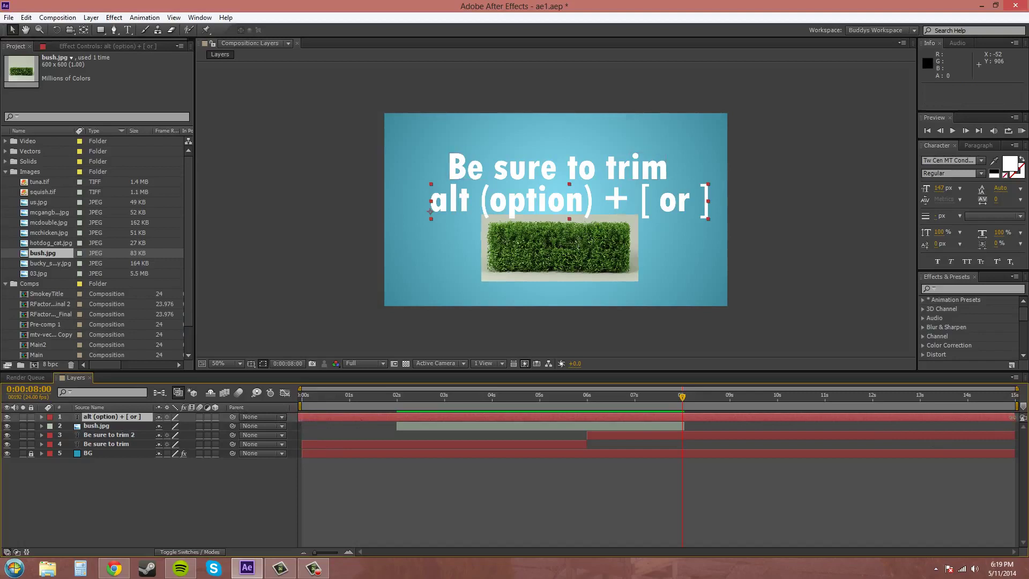
drag(1013, 416, 1016, 417)
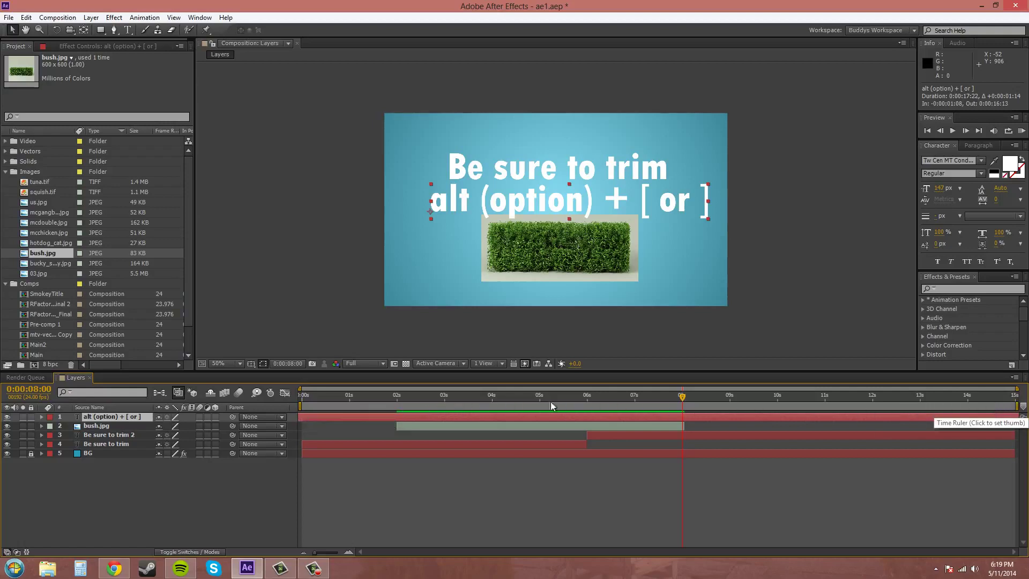
mouse_move(301, 407)
mouse_down()
mouse_move(450, 407)
mouse_move(306, 420)
mouse_up()
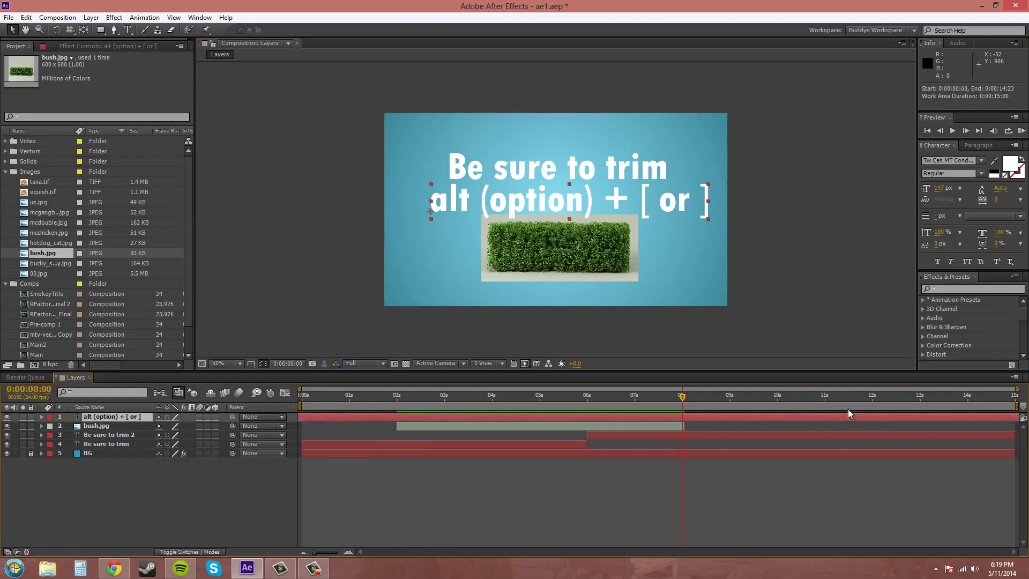
mouse_move(1017, 406)
mouse_down()
mouse_move(808, 414)
mouse_move(1025, 412)
mouse_up()
- Move the 'Be sure to trim 2' in-point earlier to 0:00:05:15, overlapping the original title
click(299, 326)
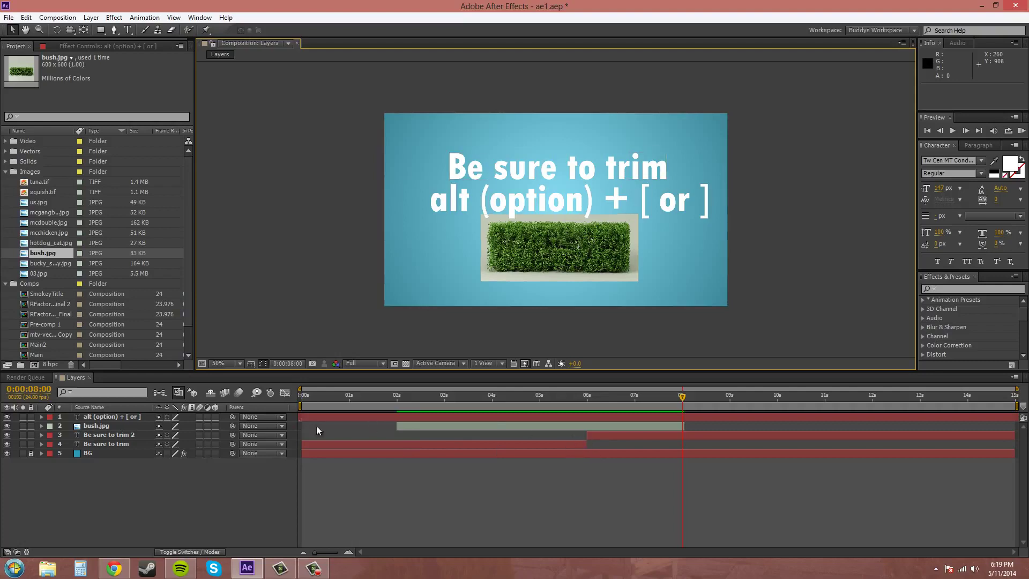
click(103, 435)
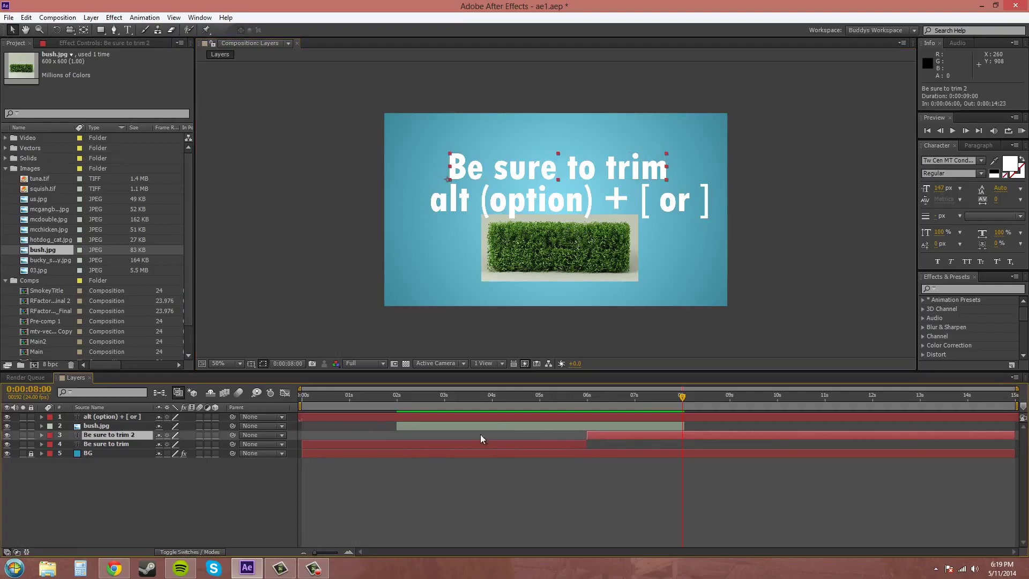
mouse_move(580, 437)
mouse_down()
mouse_move(569, 435)
mouse_move(589, 442)
mouse_up()
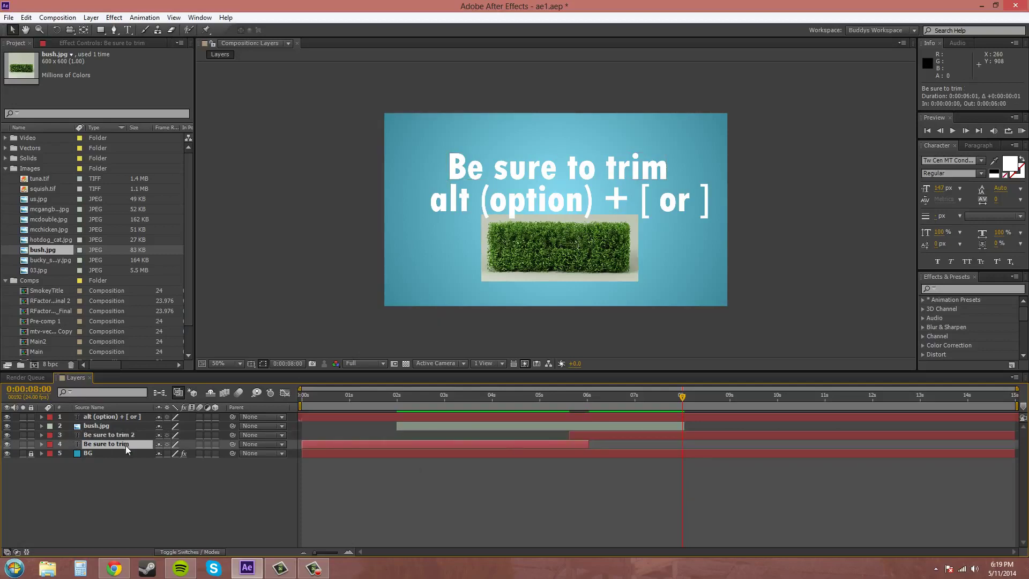